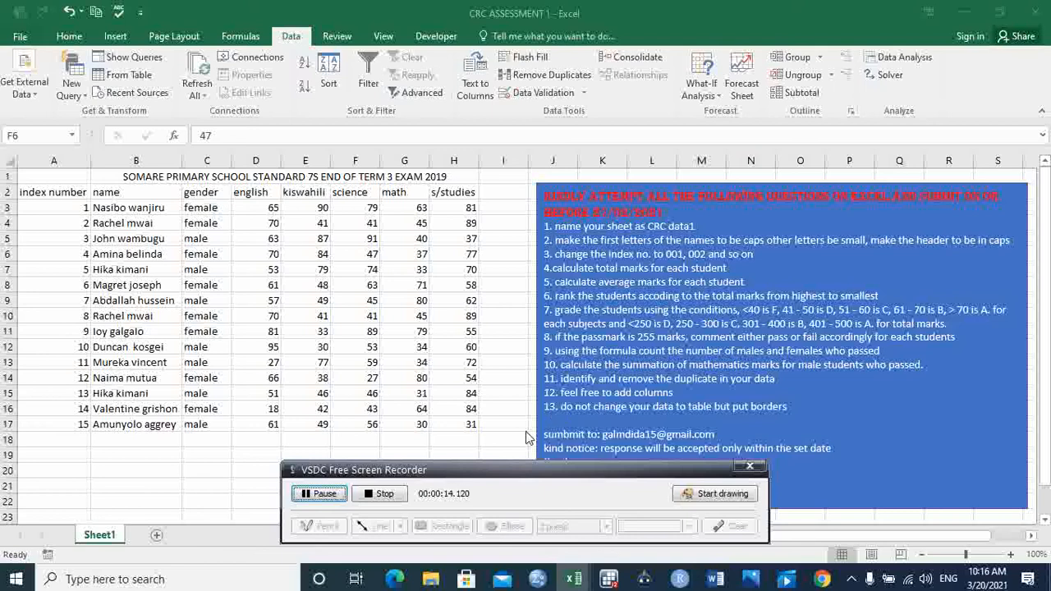
Step: Add a new worksheet to the workbook and rename it CRC data1
left_click_drag(492, 472, 265, 449)
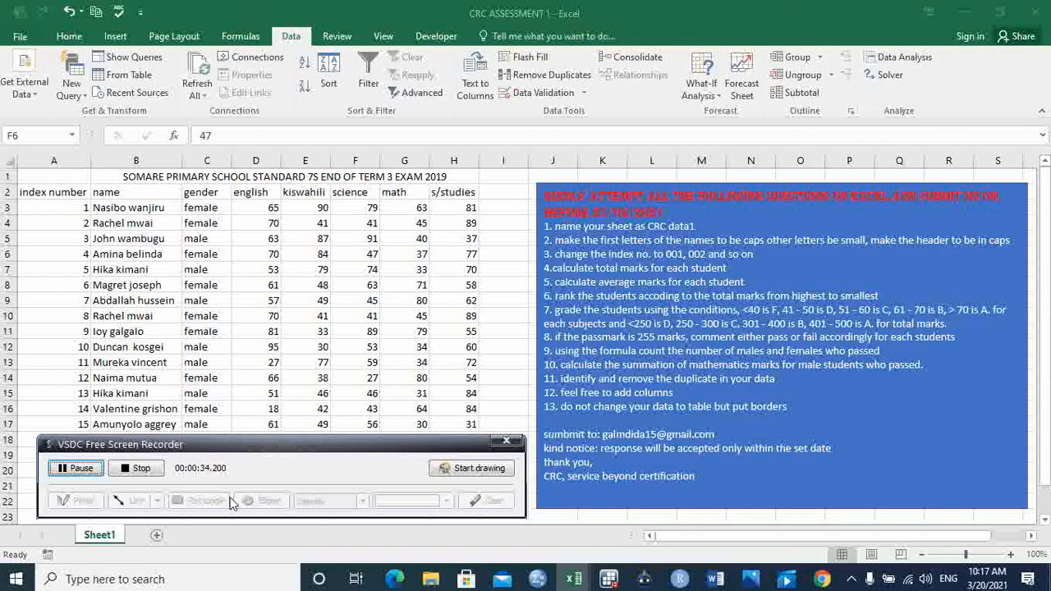
left_click(157, 537)
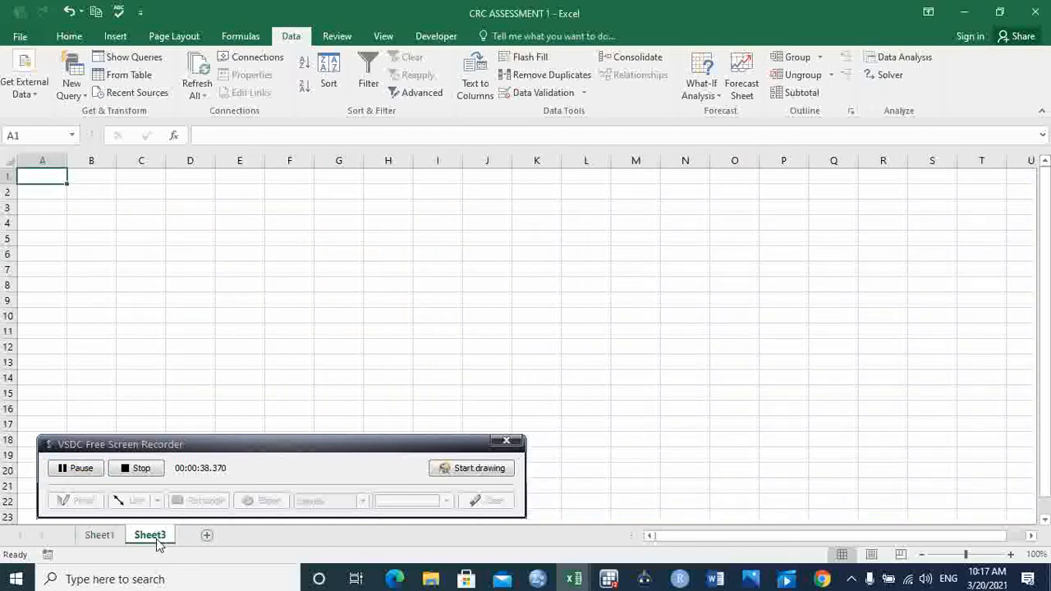
right_click(157, 542)
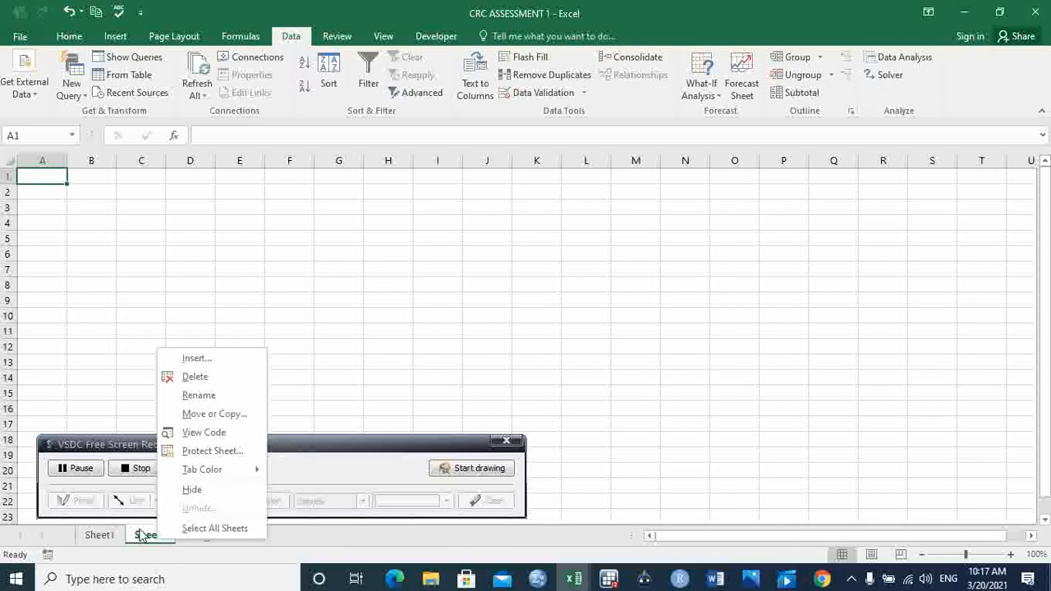
left_click(139, 541)
right_click(138, 545)
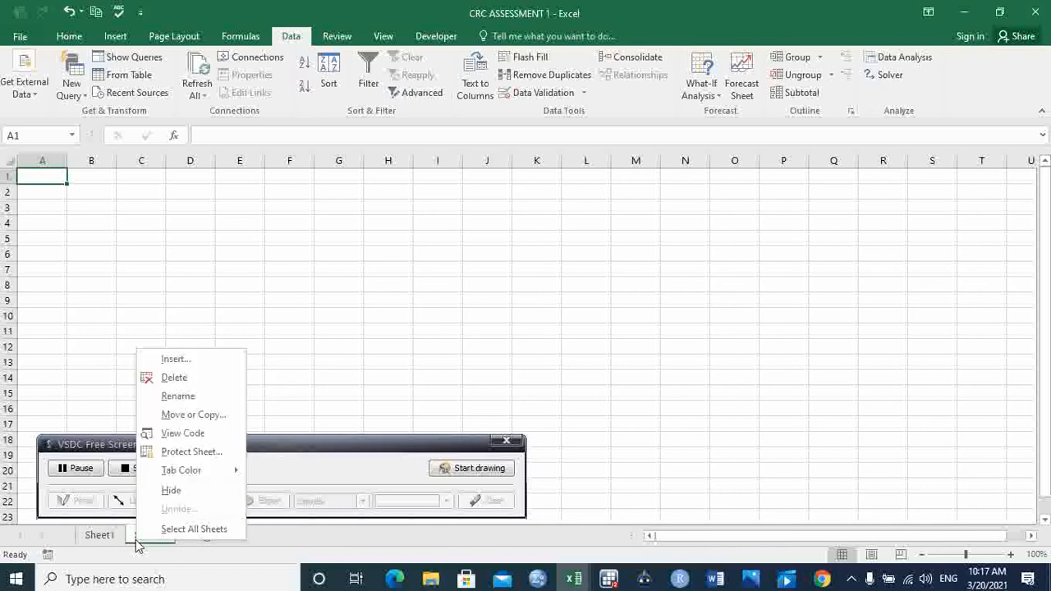
left_click(178, 397)
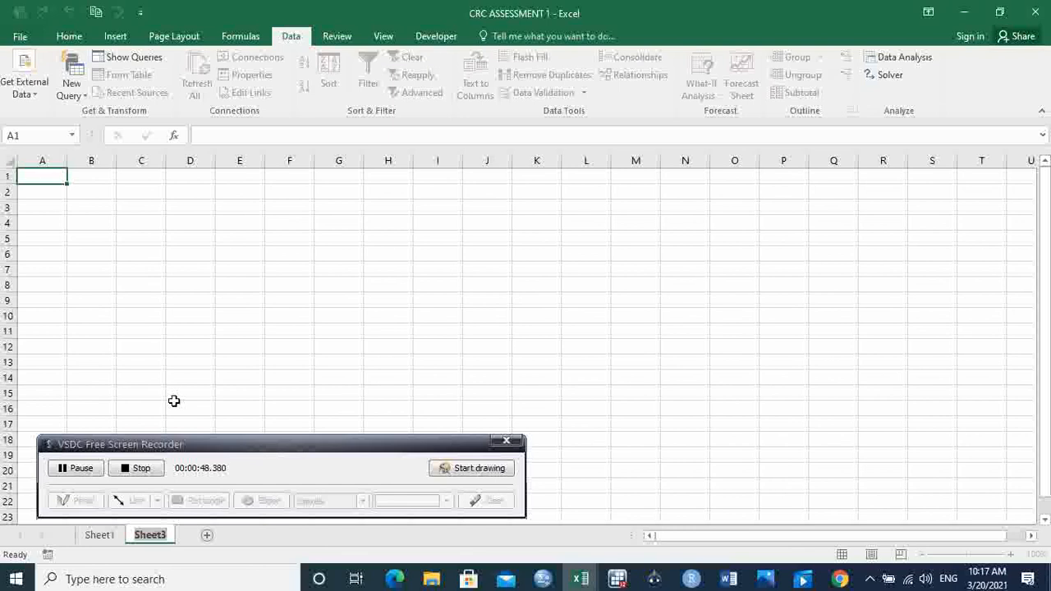
type("CRC")
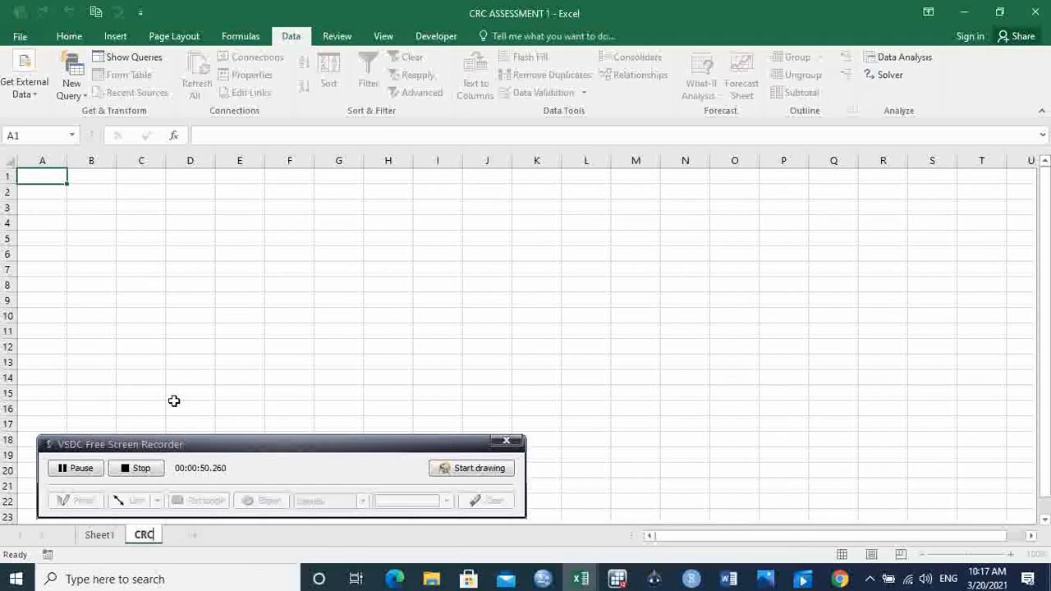
type(" data1")
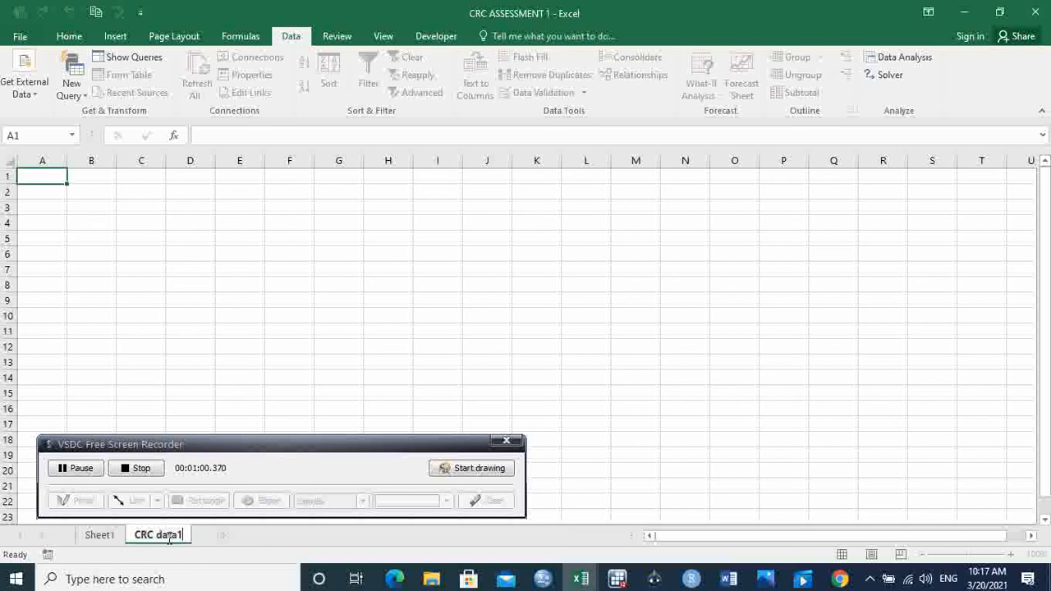
Step: Copy the exam table A1:H17 from Sheet1 into the CRC data1 sheet, starting at cell A1
left_click(99, 535)
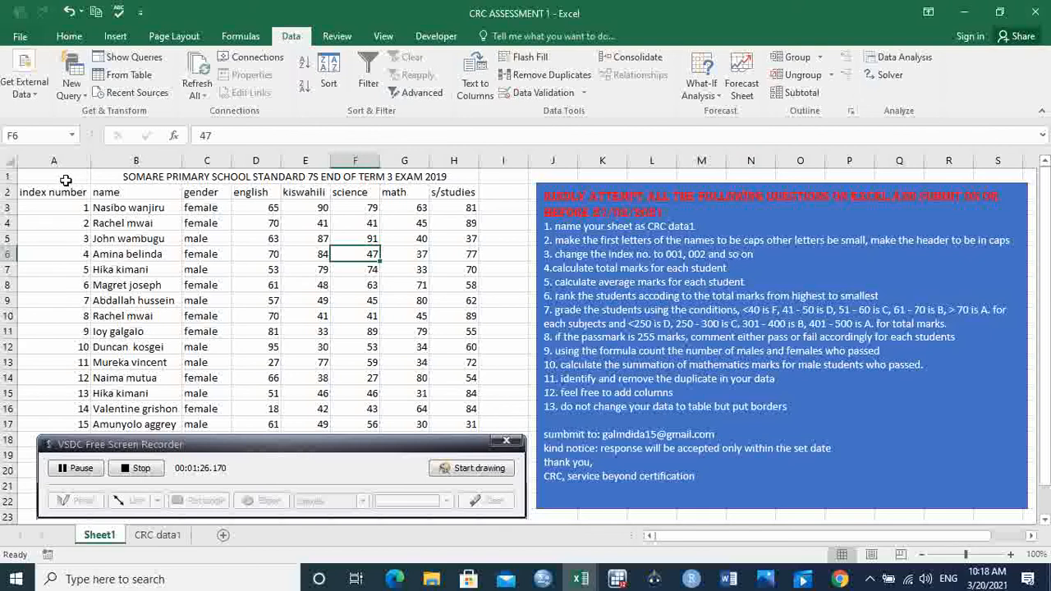
left_click_drag(68, 183, 348, 419)
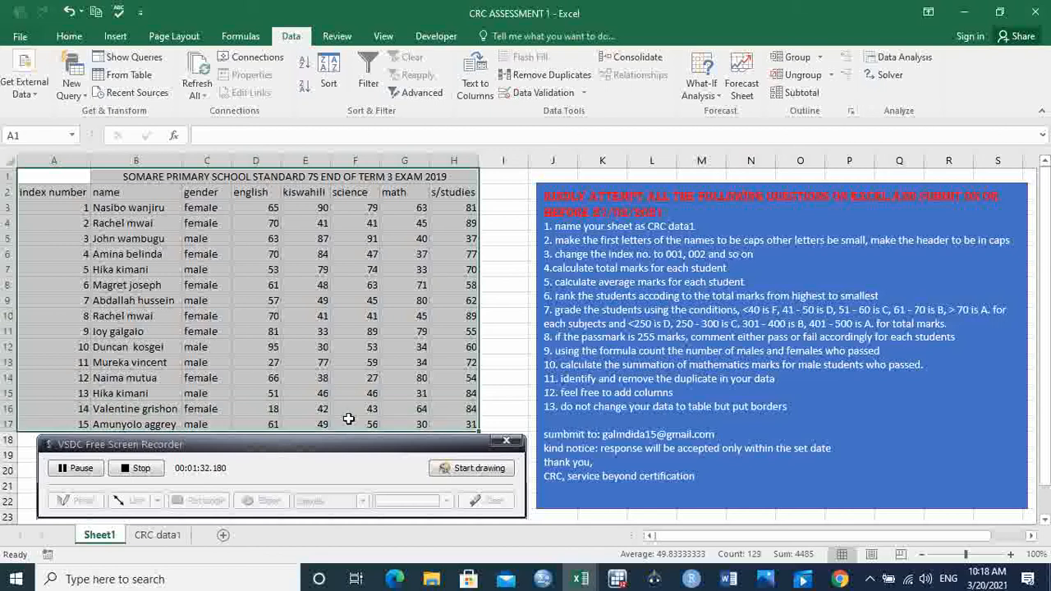
key("ctrl+c")
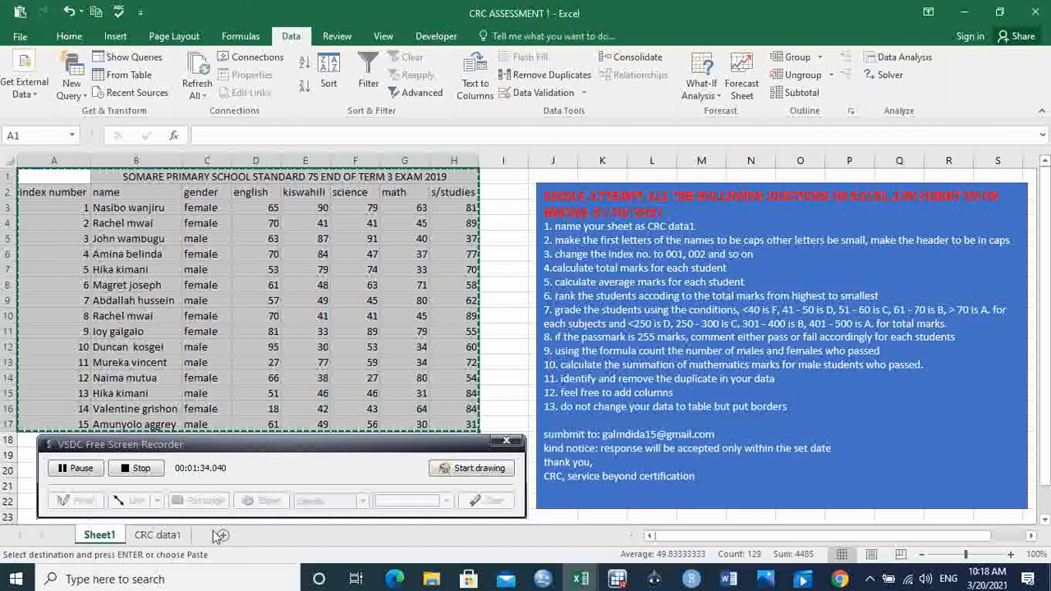
left_click(160, 535)
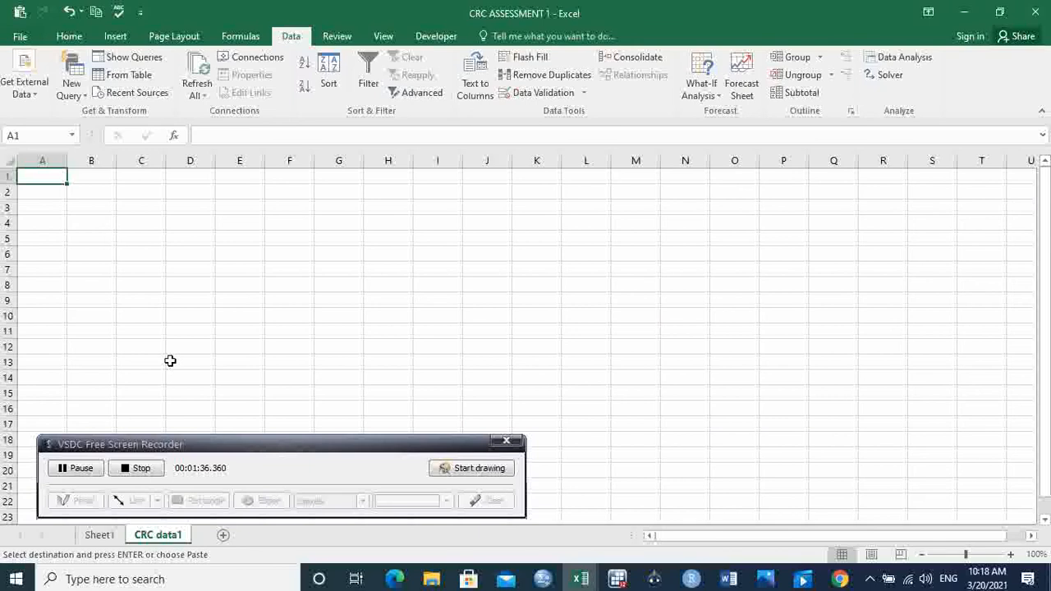
key("ctrl+v")
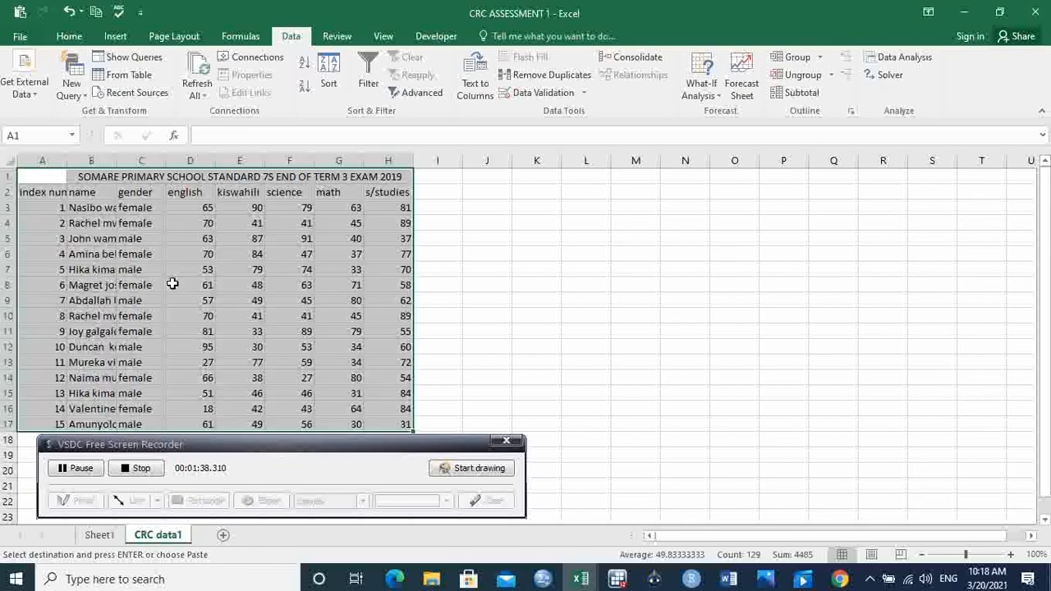
left_click(495, 304)
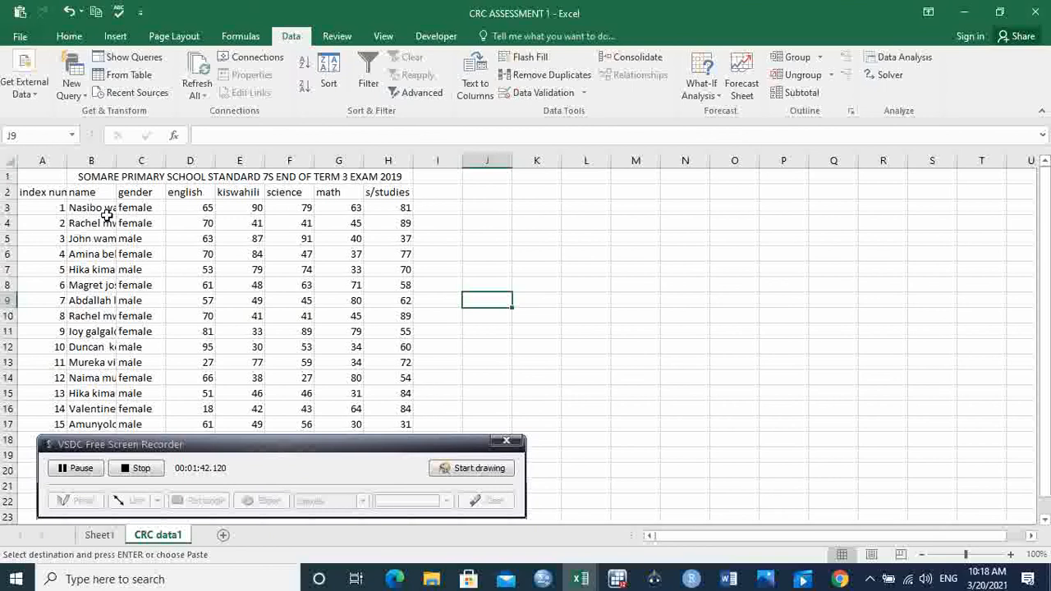
Step: Widen the index number and name columns, and AutoFit columns A through I to their contents
left_click_drag(67, 154, 139, 157)
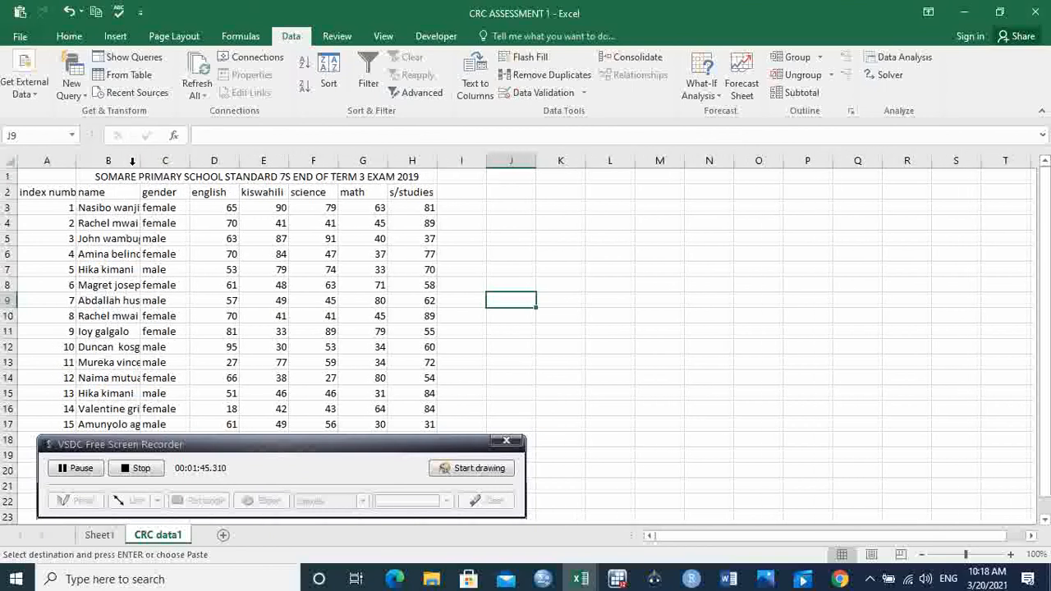
double_click(79, 156)
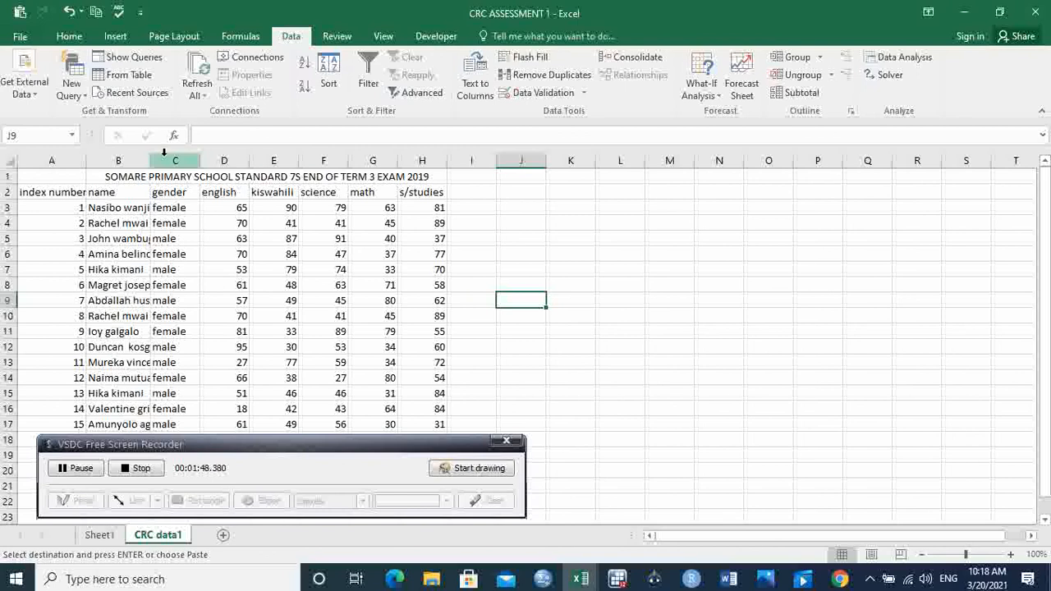
left_click_drag(151, 156, 164, 156)
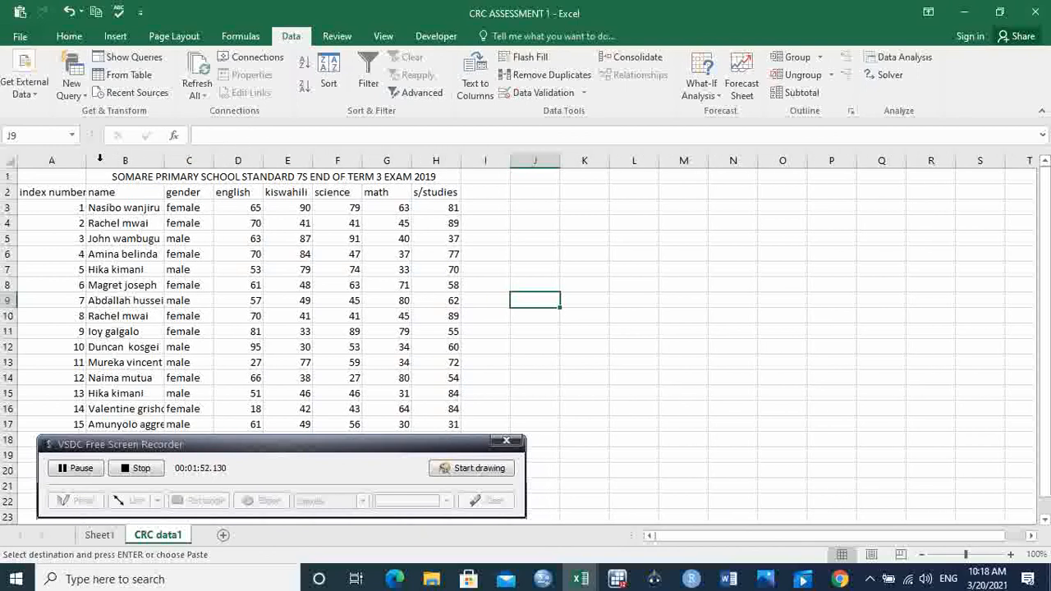
left_click_drag(51, 156, 469, 151)
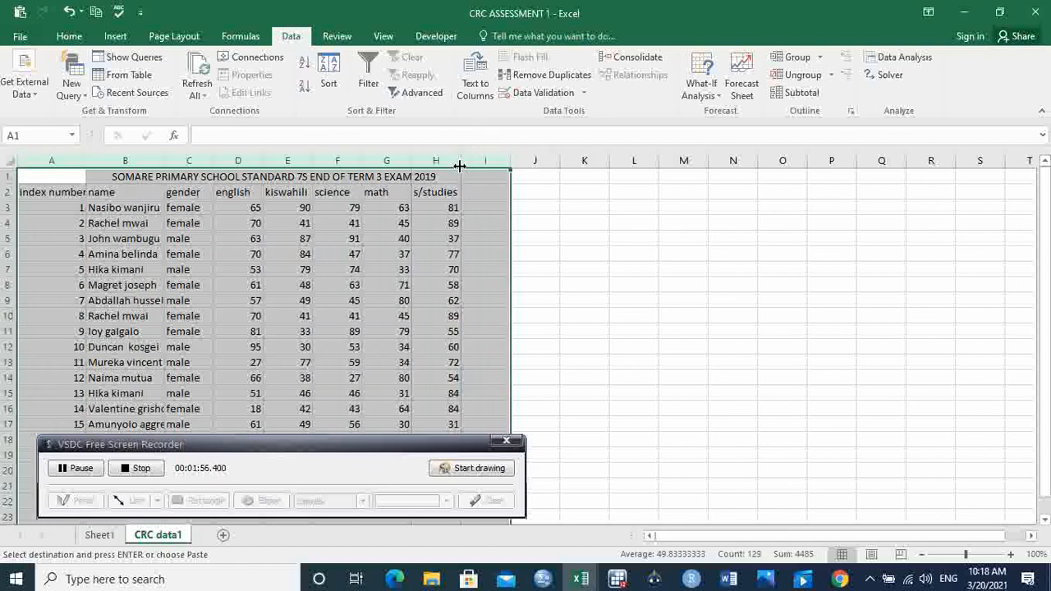
double_click(460, 160)
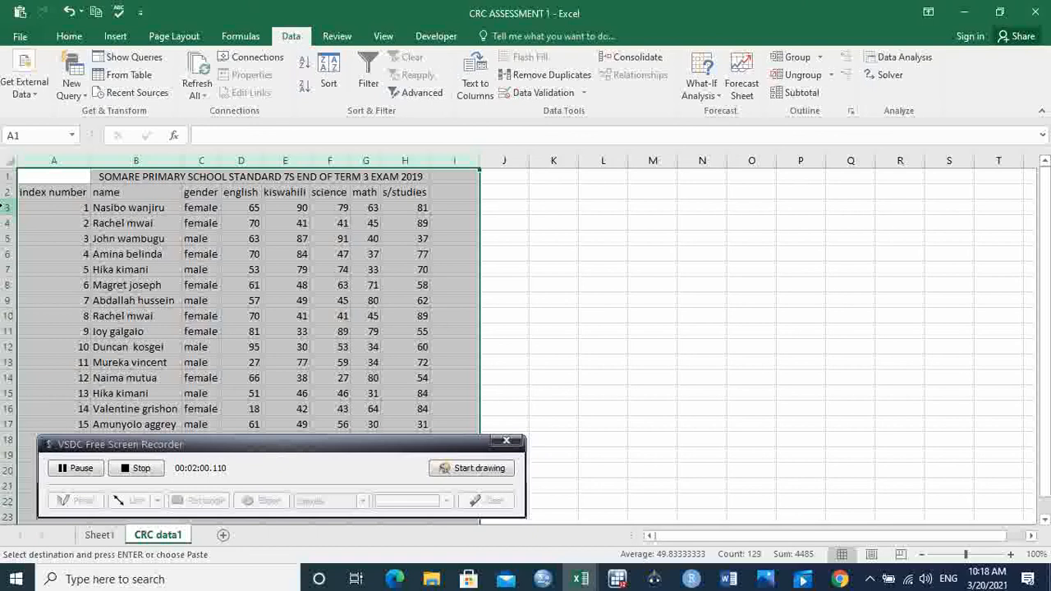
Step: Insert a blank row above the first student record, directly beneath the header row
left_click(7, 208)
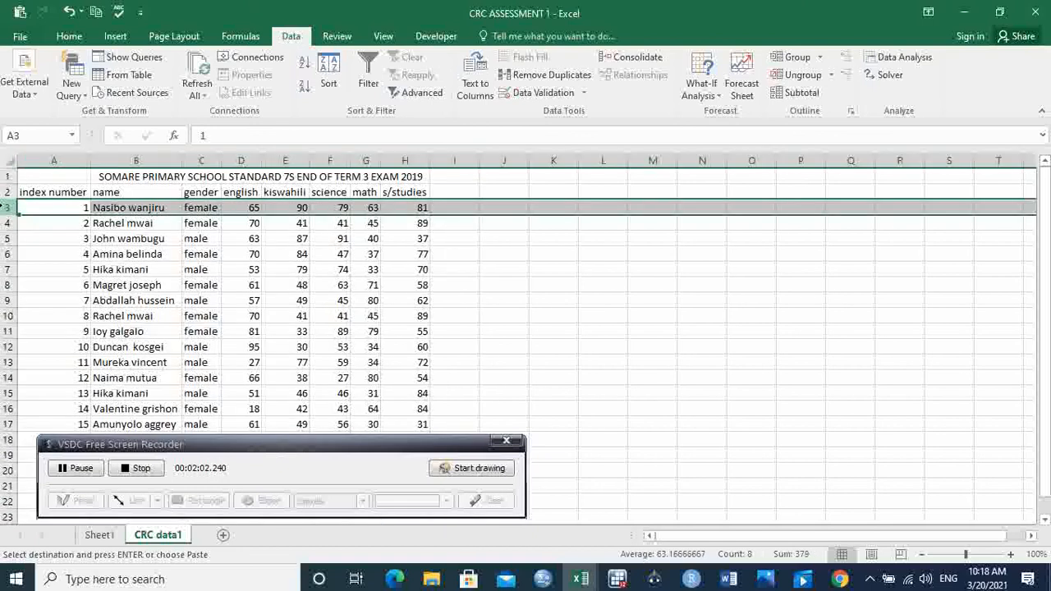
right_click(6, 208)
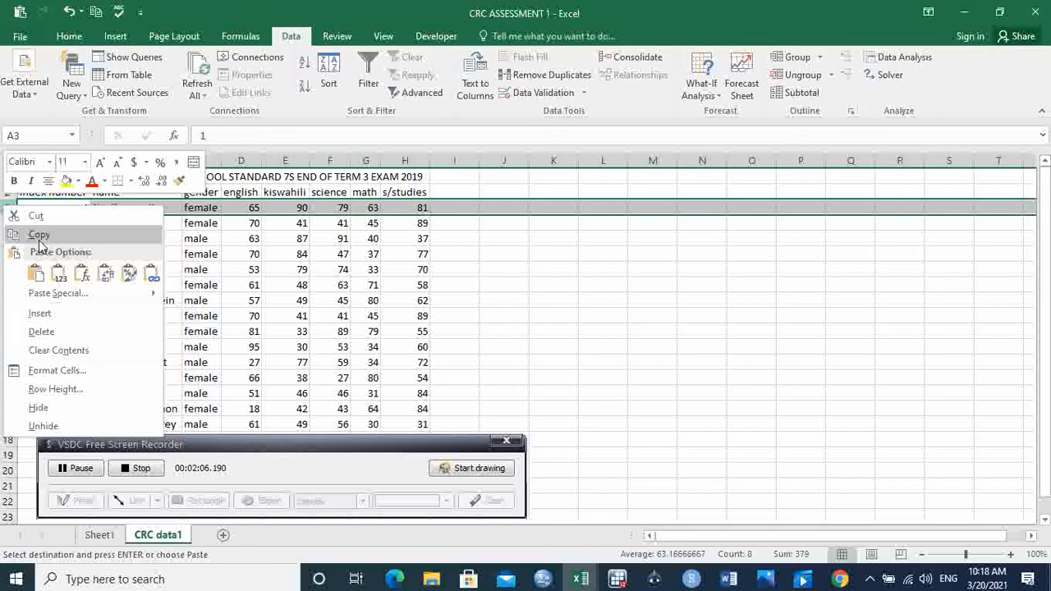
left_click(40, 314)
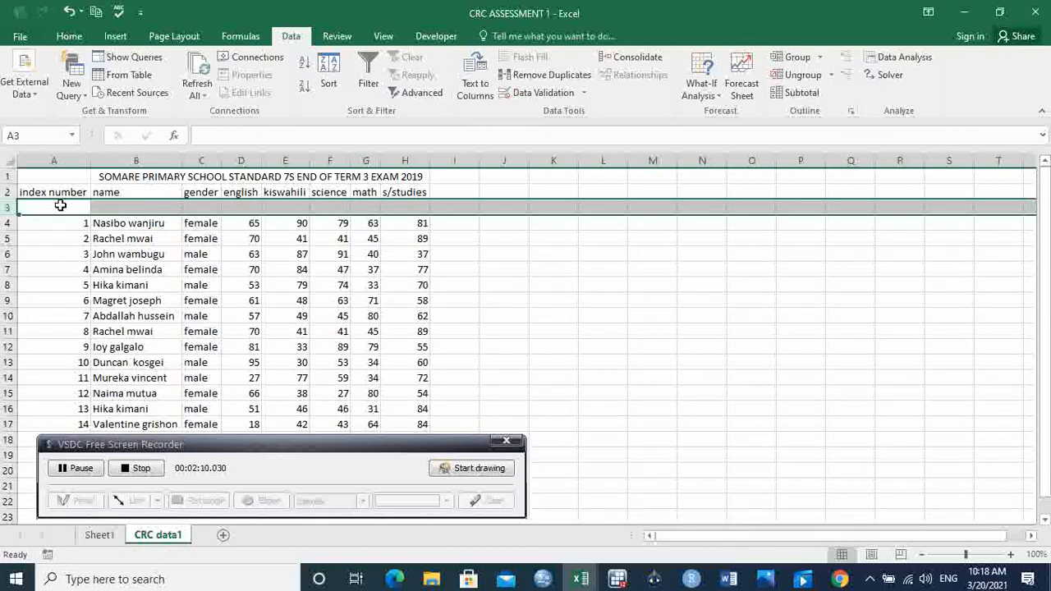
Step: Enter =UPPER(A2) in cell A3 and fill the formula across to H3 to capitalise all headers
type("=")
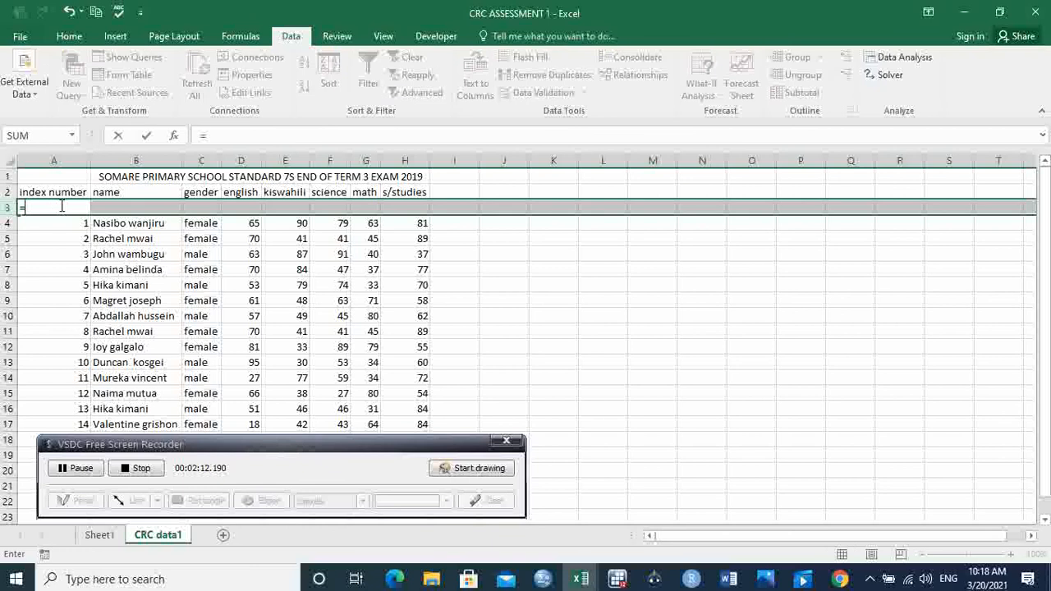
type("upp")
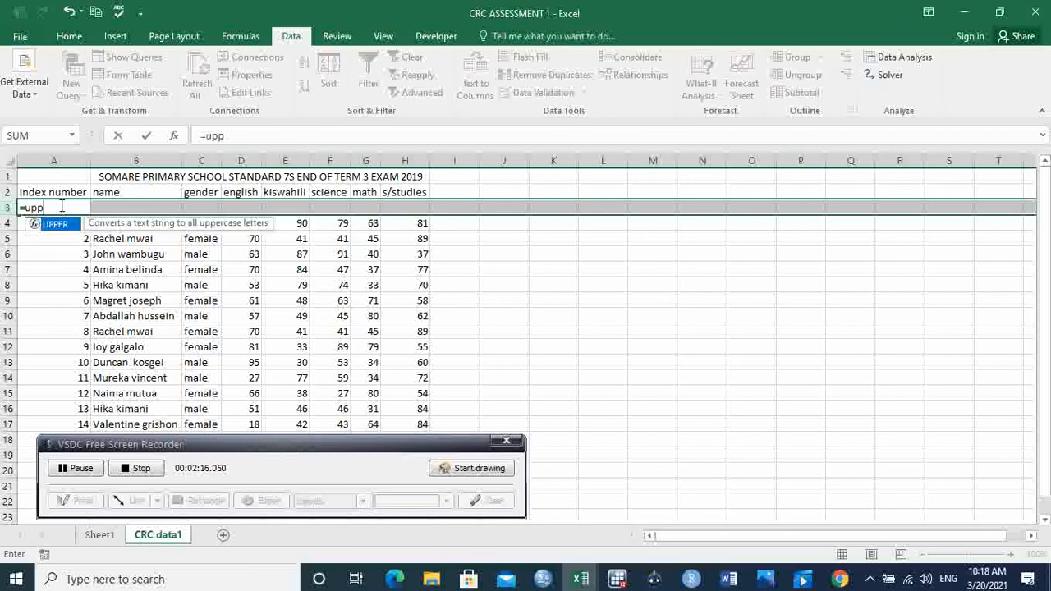
key("Tab")
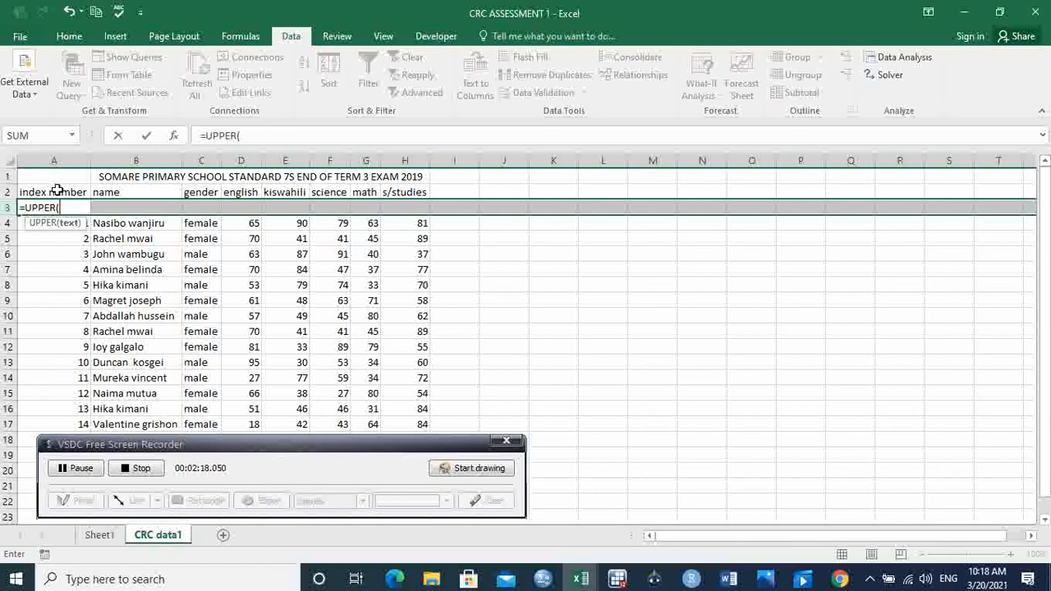
left_click(57, 191)
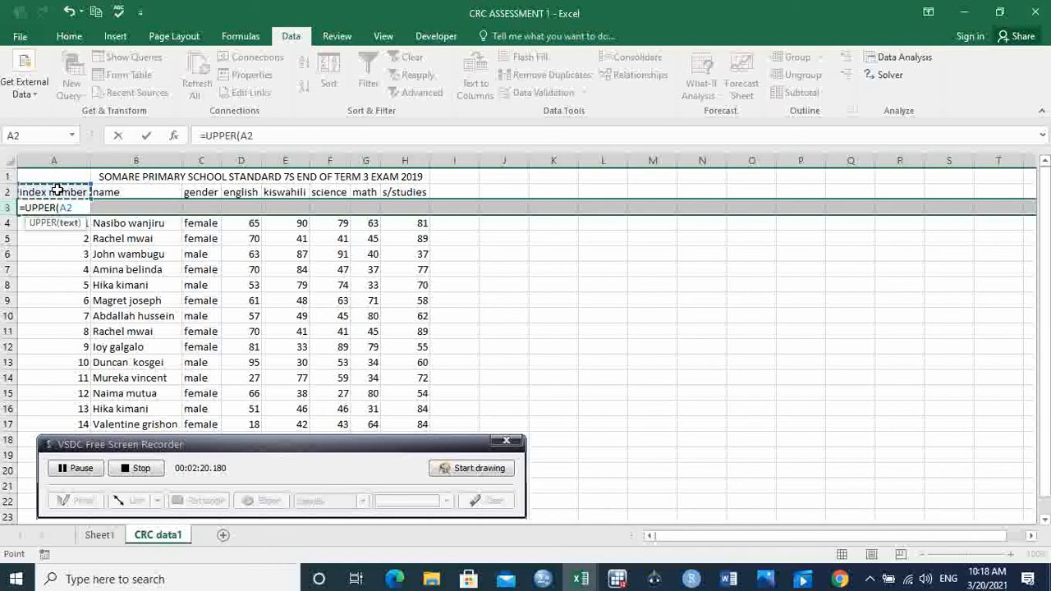
type(")")
key("Tab")
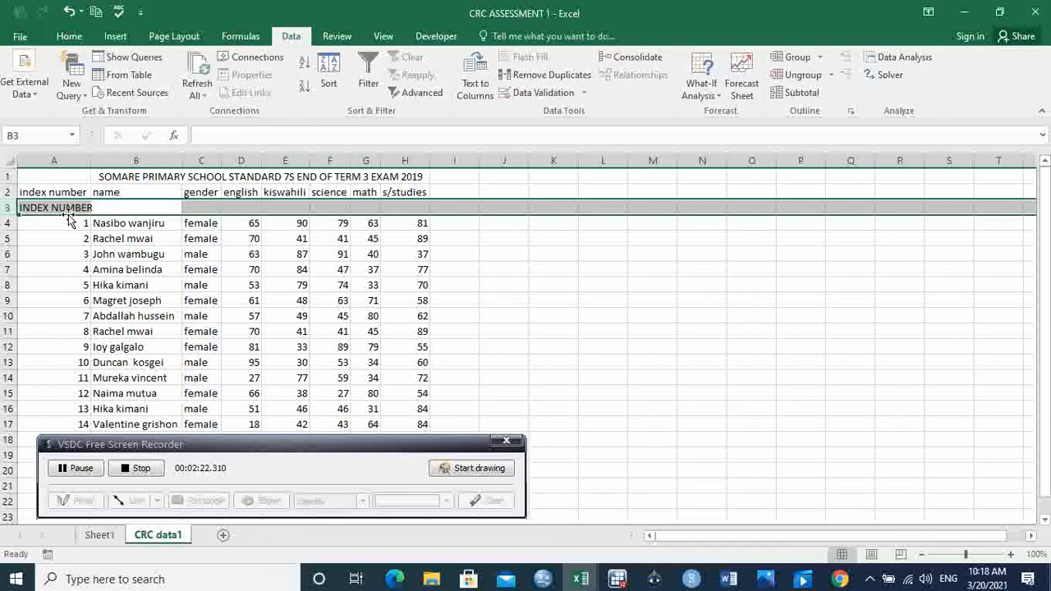
left_click(65, 207)
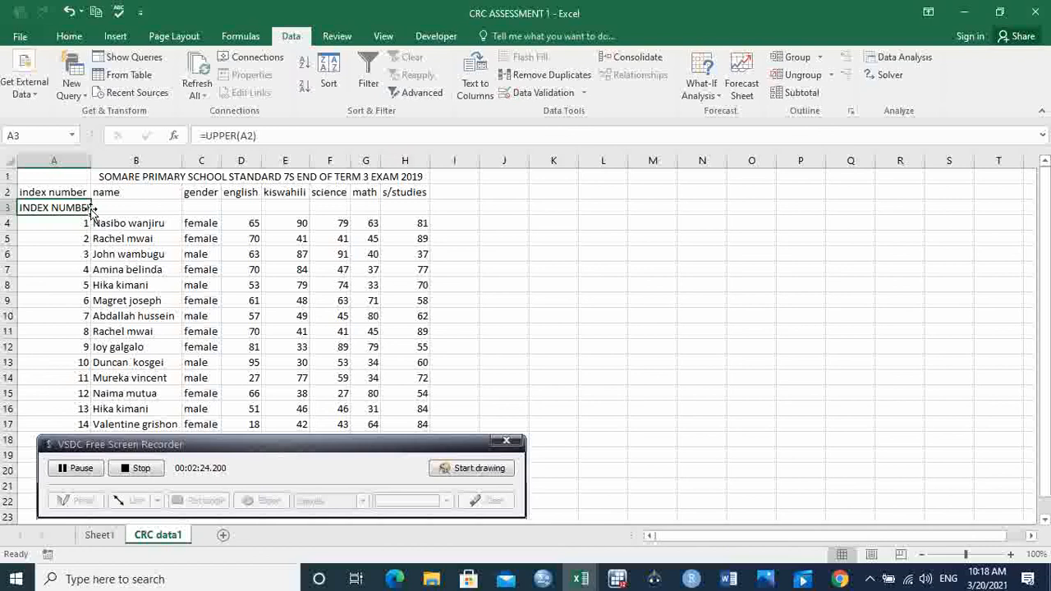
left_click_drag(83, 208, 423, 206)
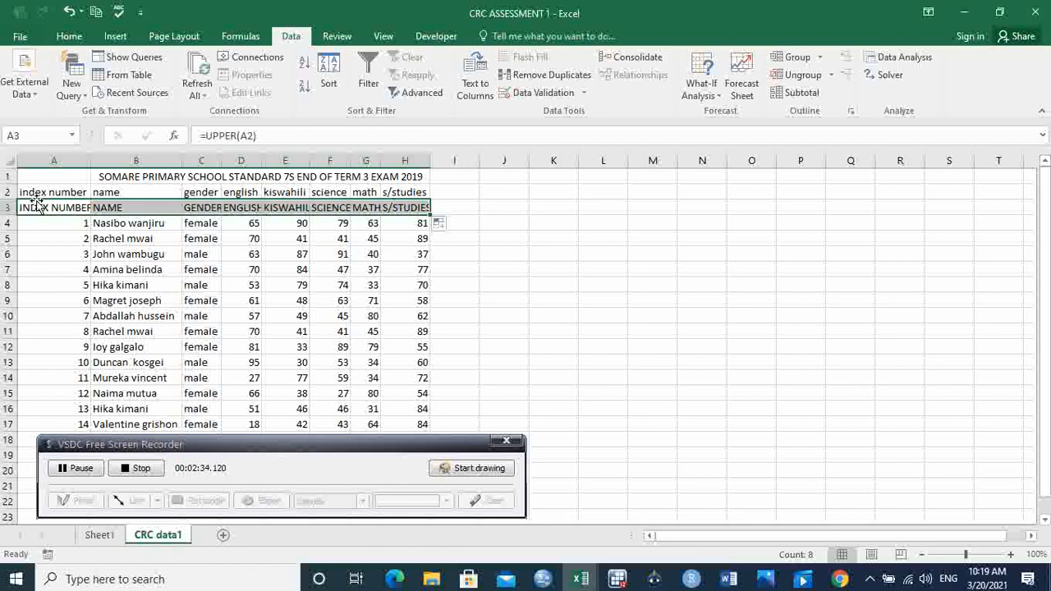
Step: AutoFit columns A through H so the uppercase headers fit
left_click_drag(77, 157, 422, 134)
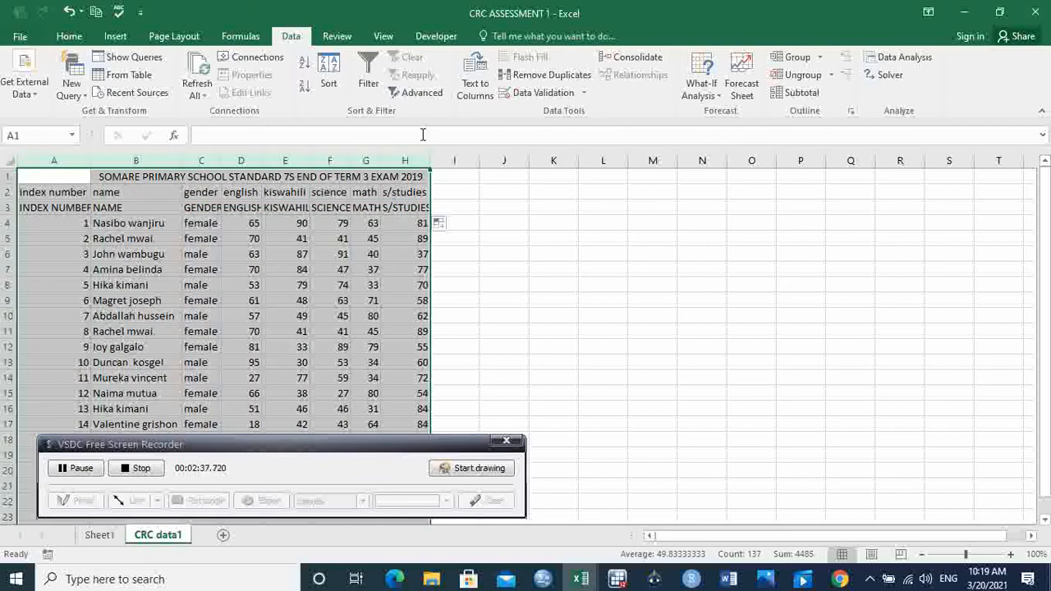
double_click(377, 160)
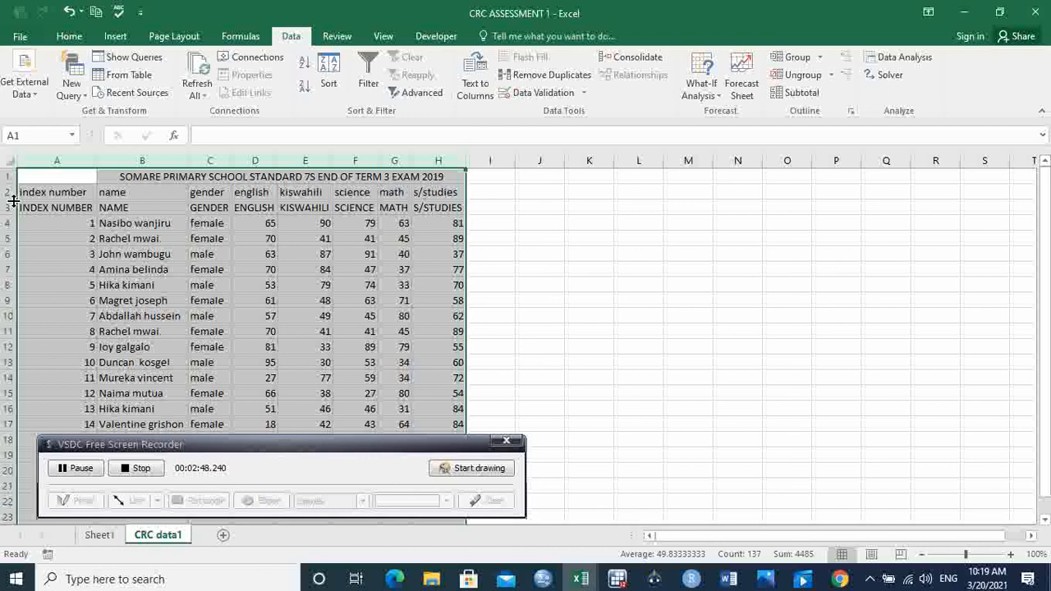
left_click(114, 193)
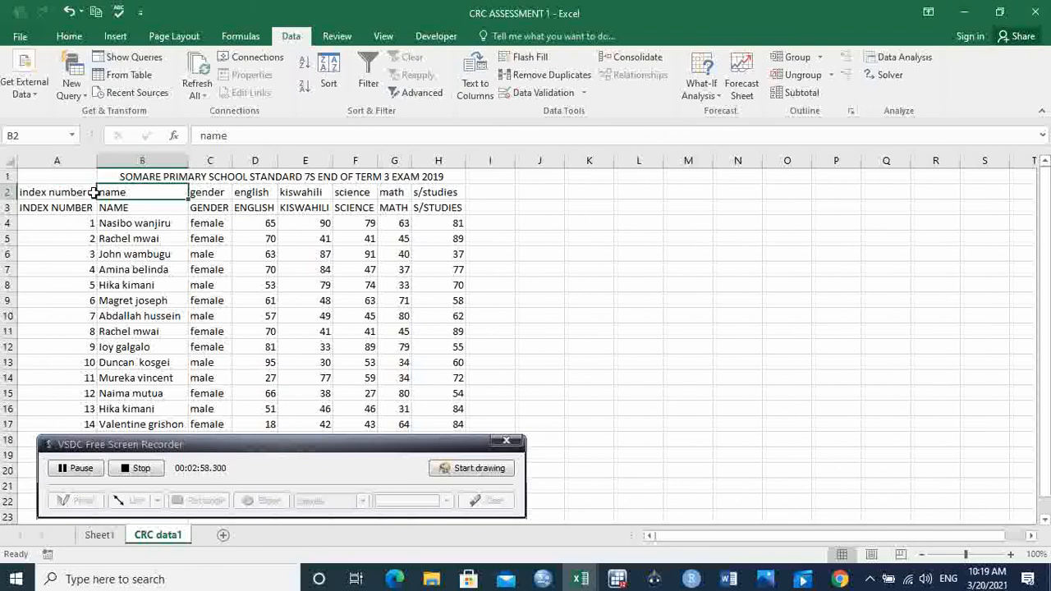
Step: Replace the UPPER formulas in A3:H3 with their values by copying the range and pasting it in place as Values
left_click_drag(58, 208, 449, 205)
key("ctrl+c")
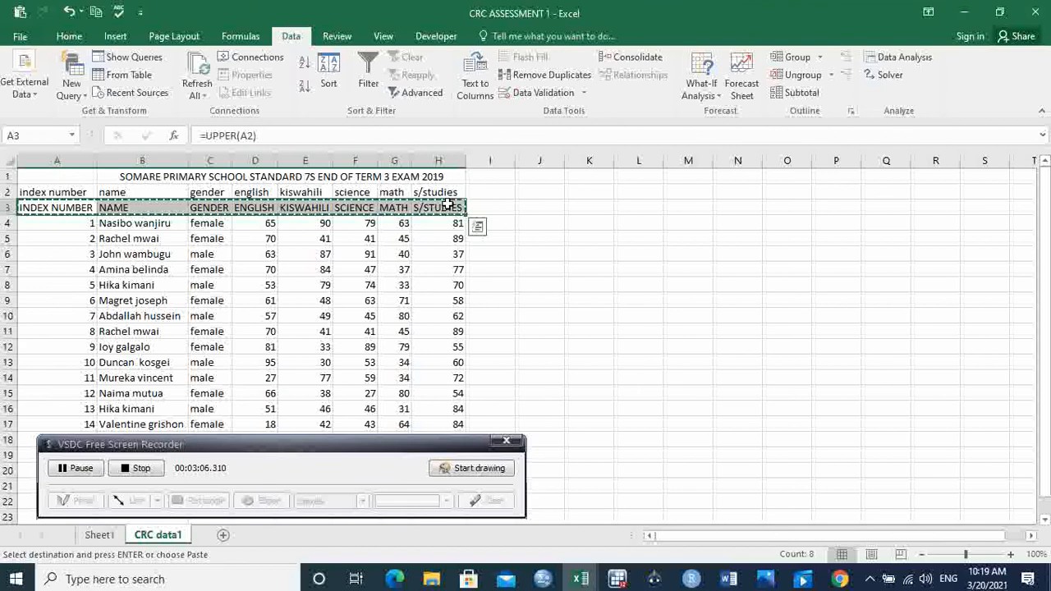
key("ctrl+alt+v")
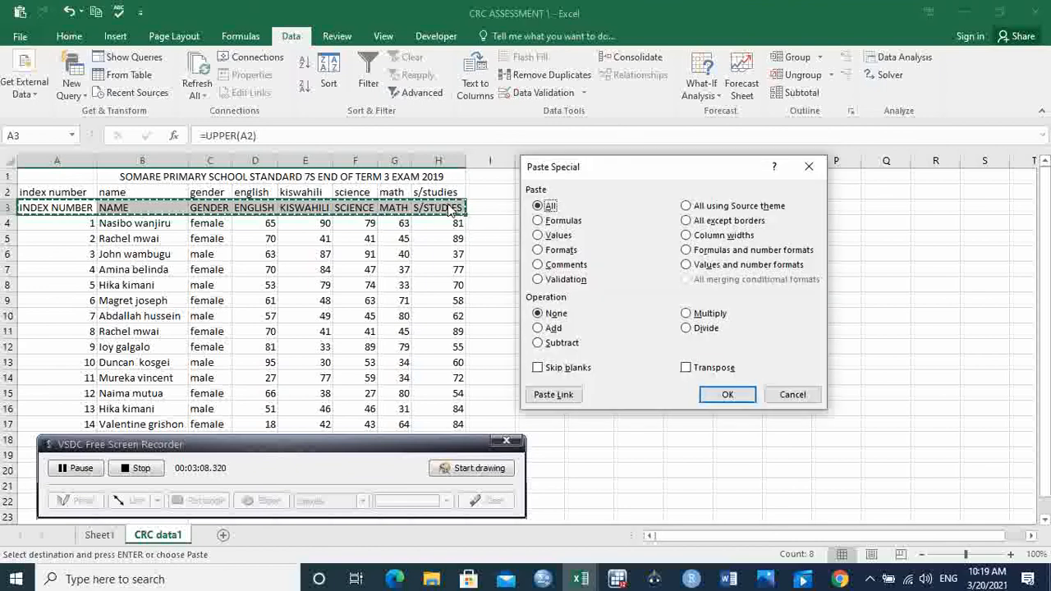
left_click(552, 236)
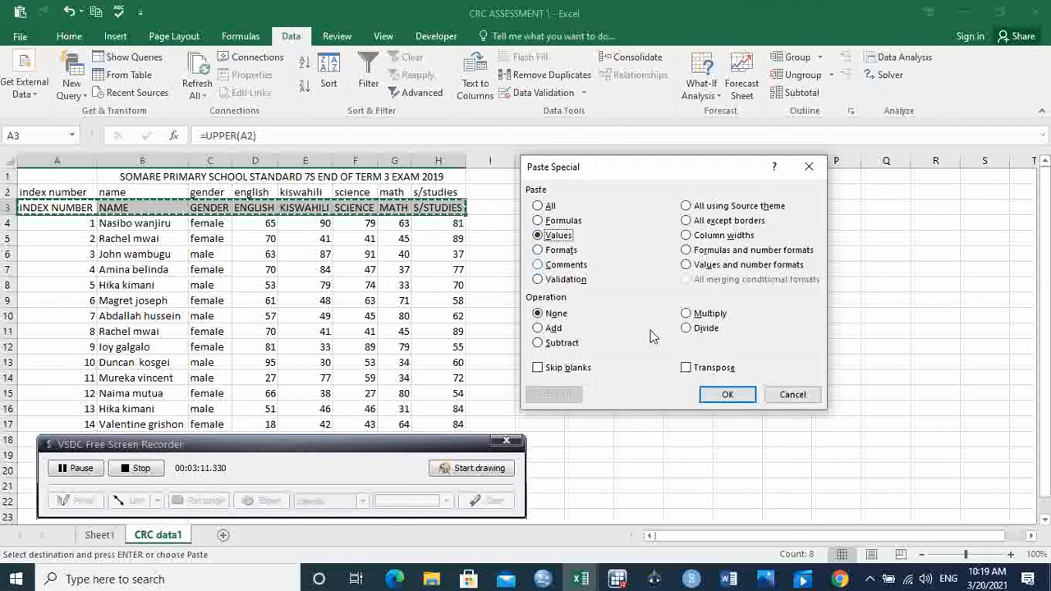
left_click(712, 395)
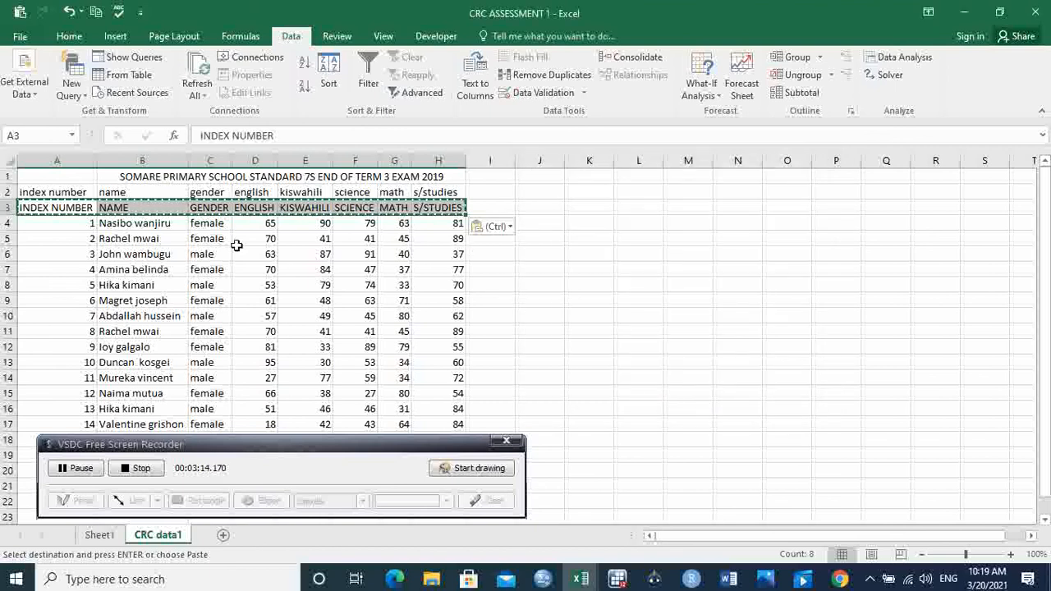
Step: Delete row 2 containing the original lowercase headers
left_click(6, 191)
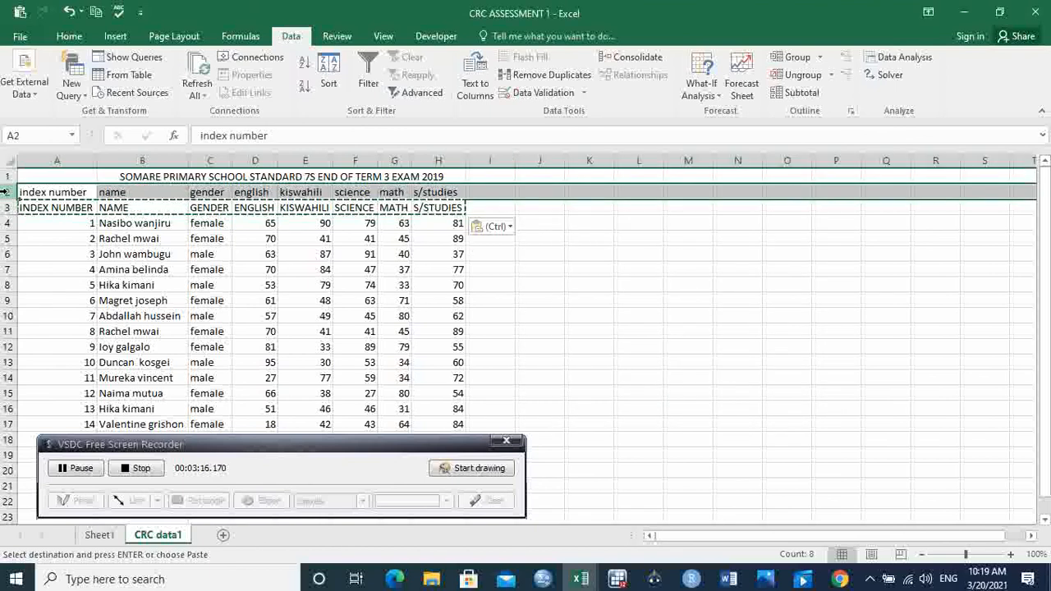
right_click(8, 192)
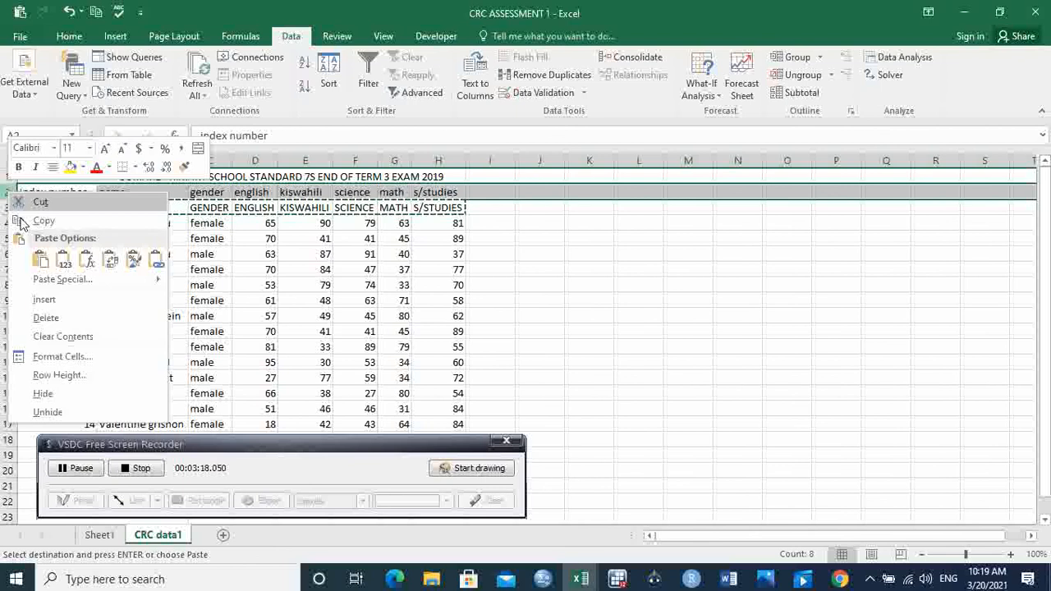
left_click(68, 318)
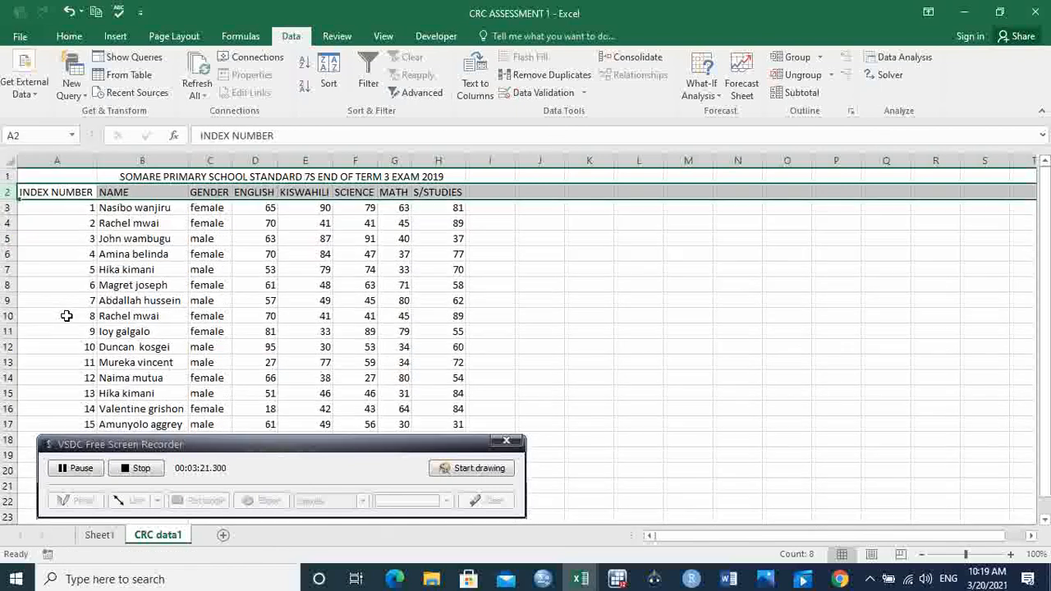
left_click(388, 267)
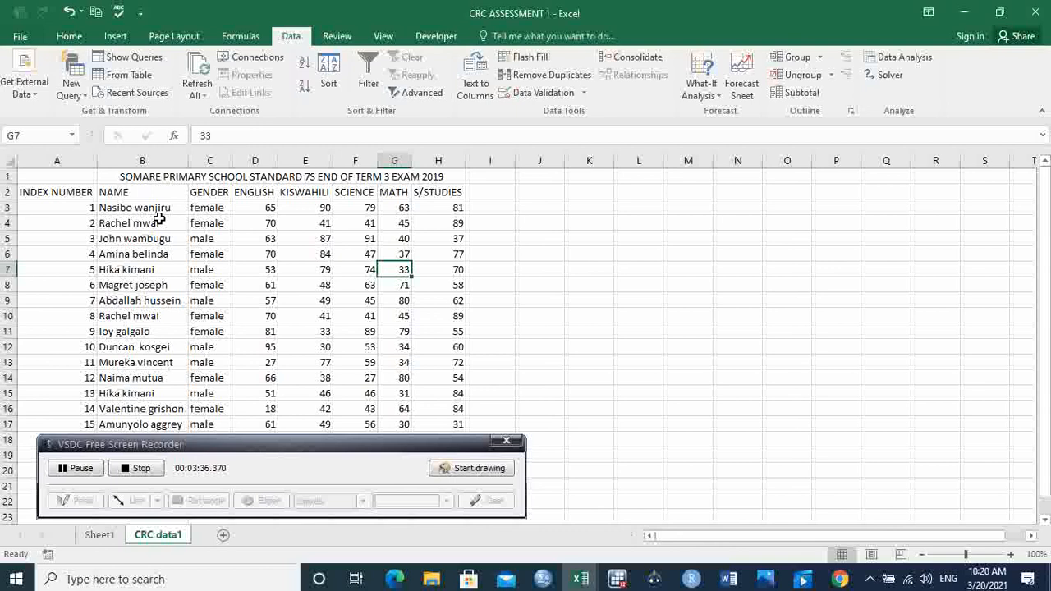
Step: Insert a blank column between the NAME and GENDER columns
left_click(223, 155)
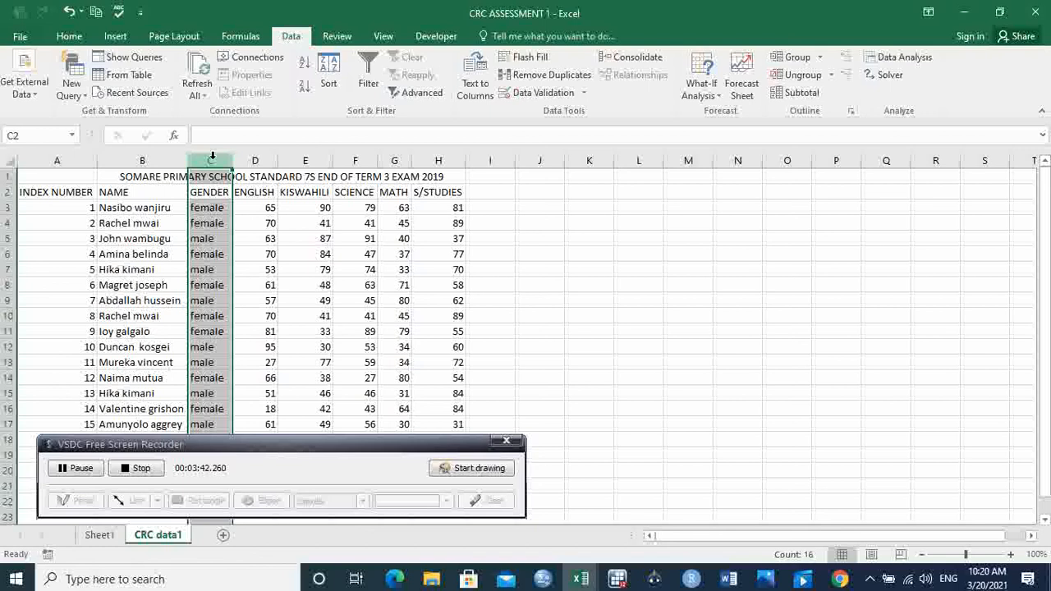
right_click(212, 156)
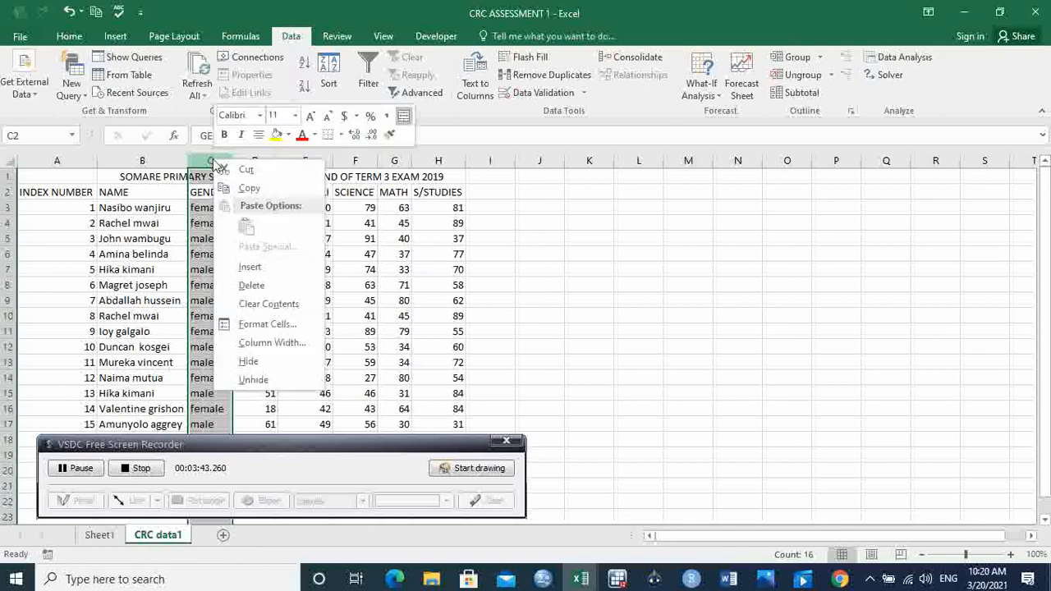
left_click(265, 270)
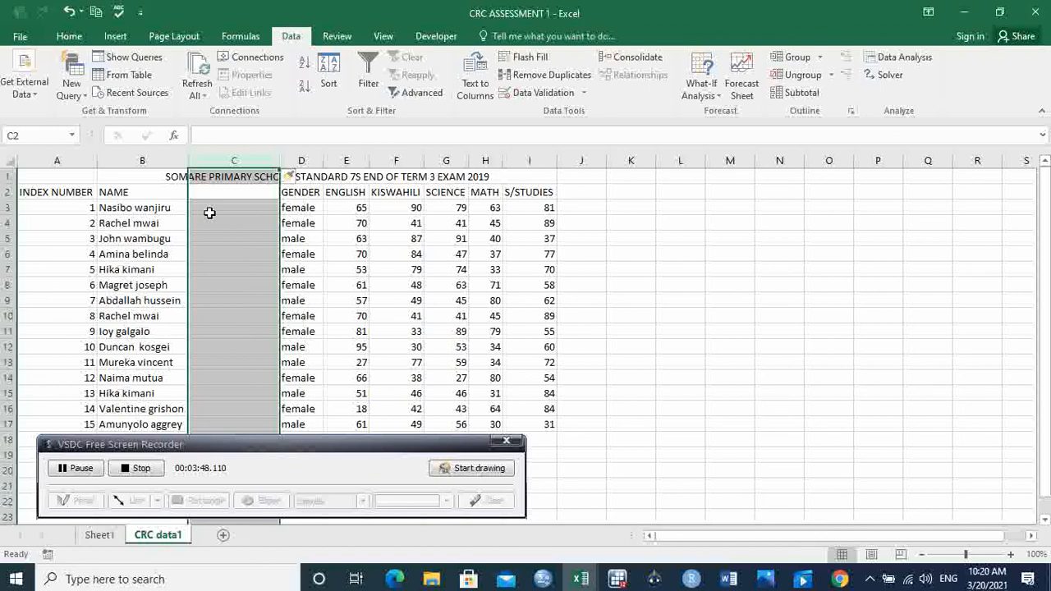
Step: Enter =PROPER(B3) in cell C3 and fill the formula down to C17 to capitalise each part of the student names
left_click(207, 211)
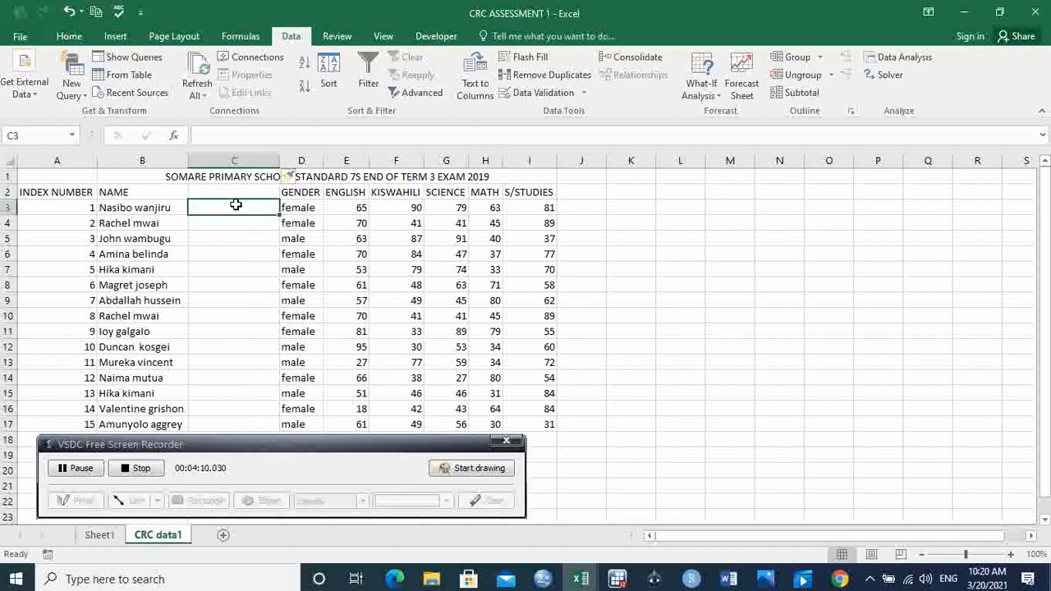
type("=pr")
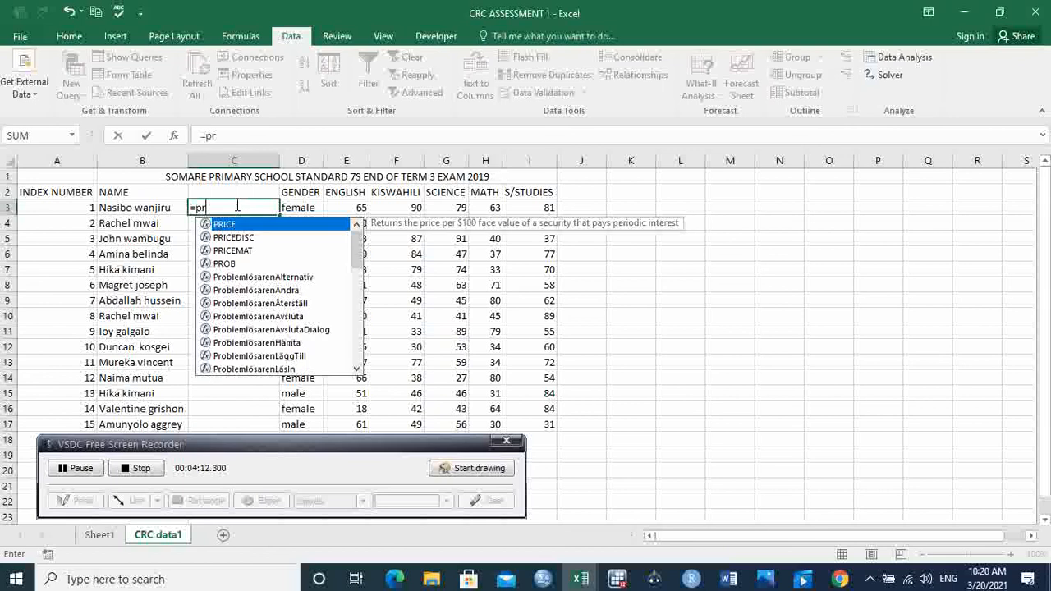
type("op")
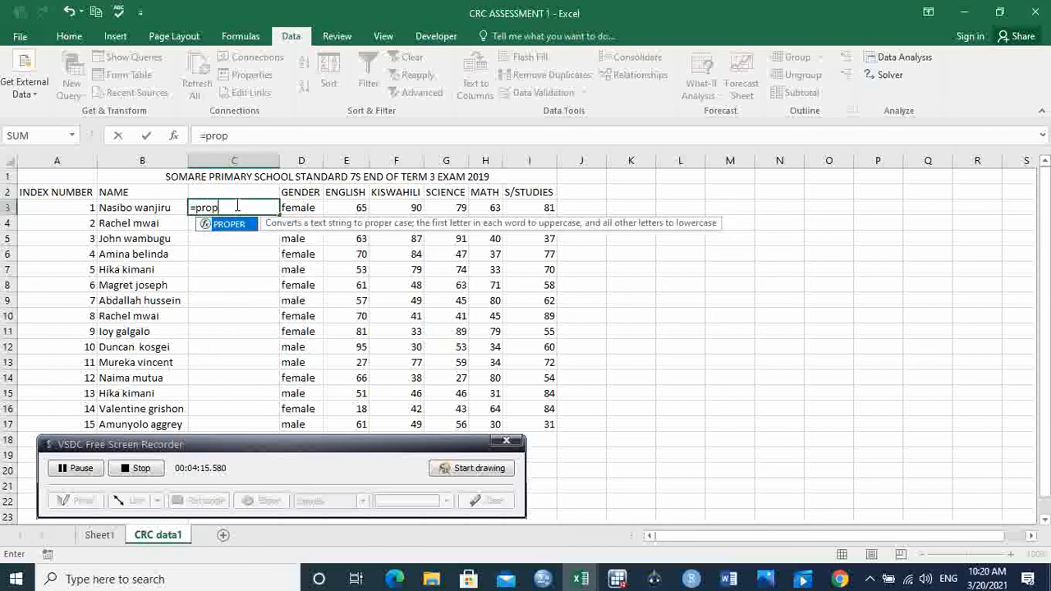
key("Tab")
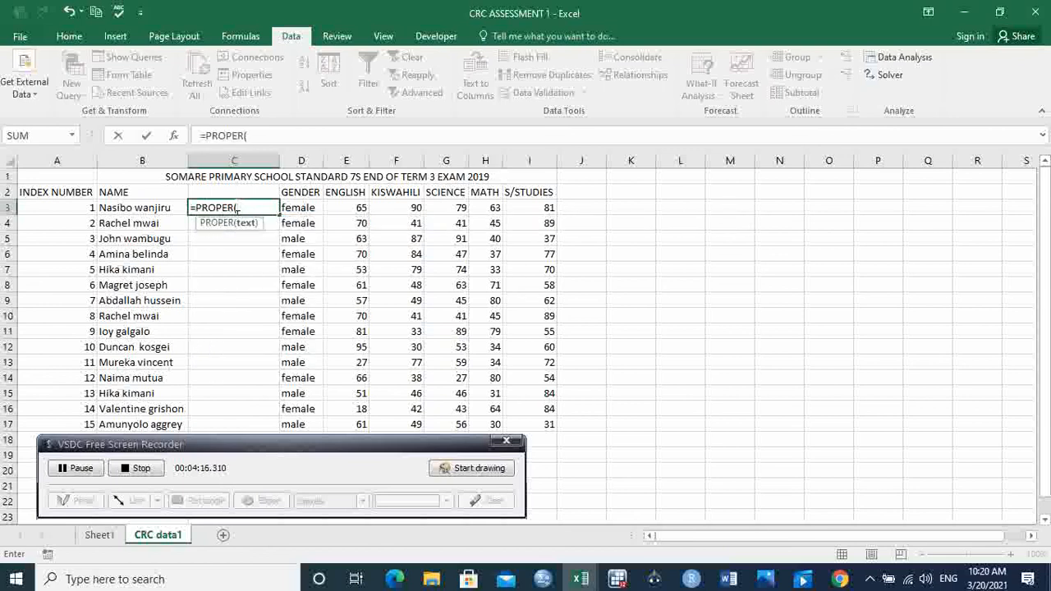
left_click(142, 221)
left_click(152, 207)
type(")")
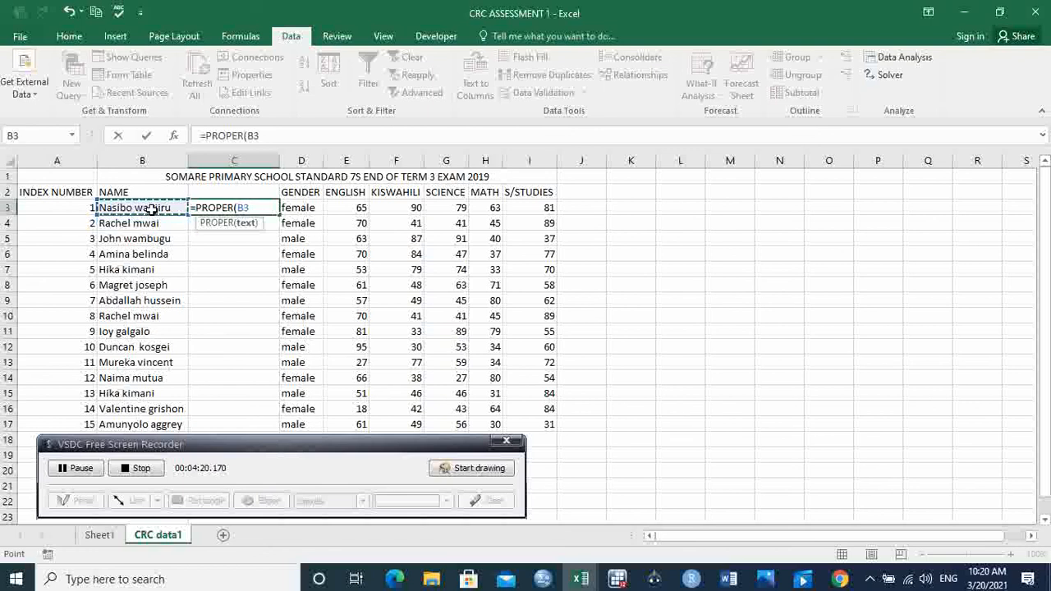
key("Return")
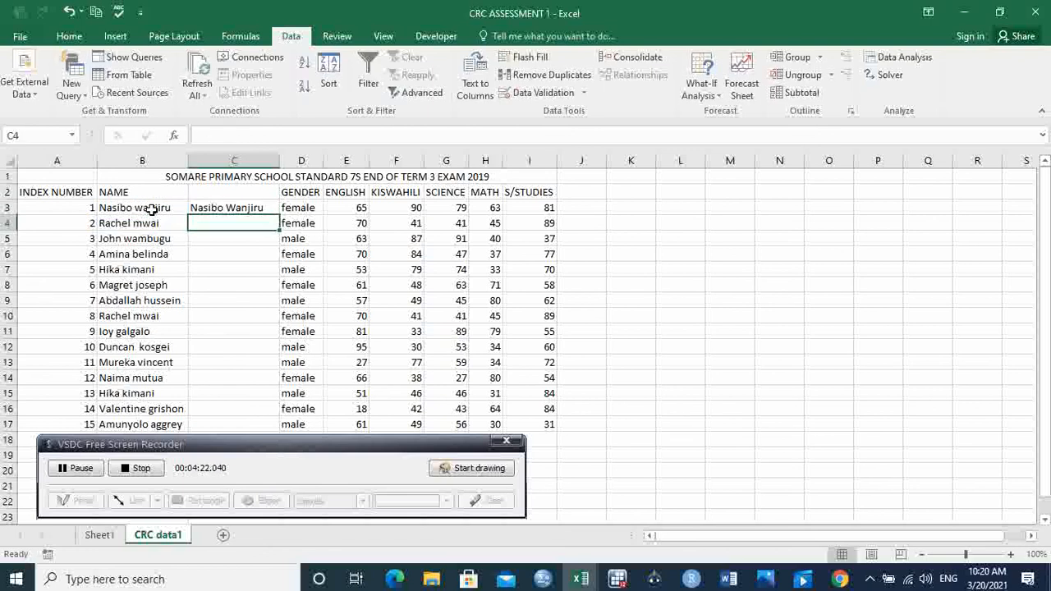
left_click(260, 206)
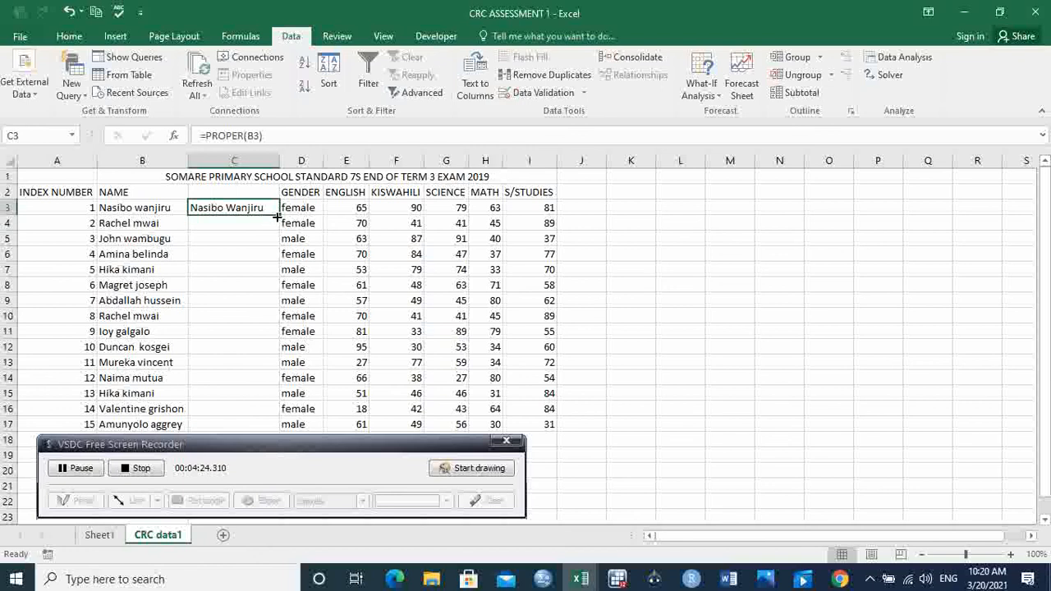
double_click(280, 215)
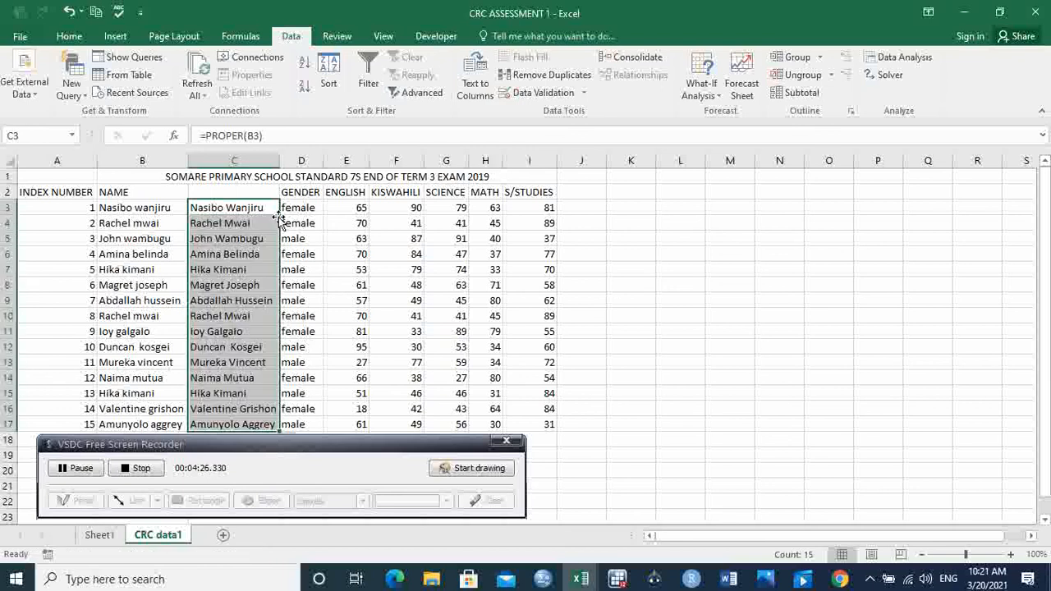
Step: Copy the NAME header from B2 into C2, pasting it as Values
left_click(141, 193)
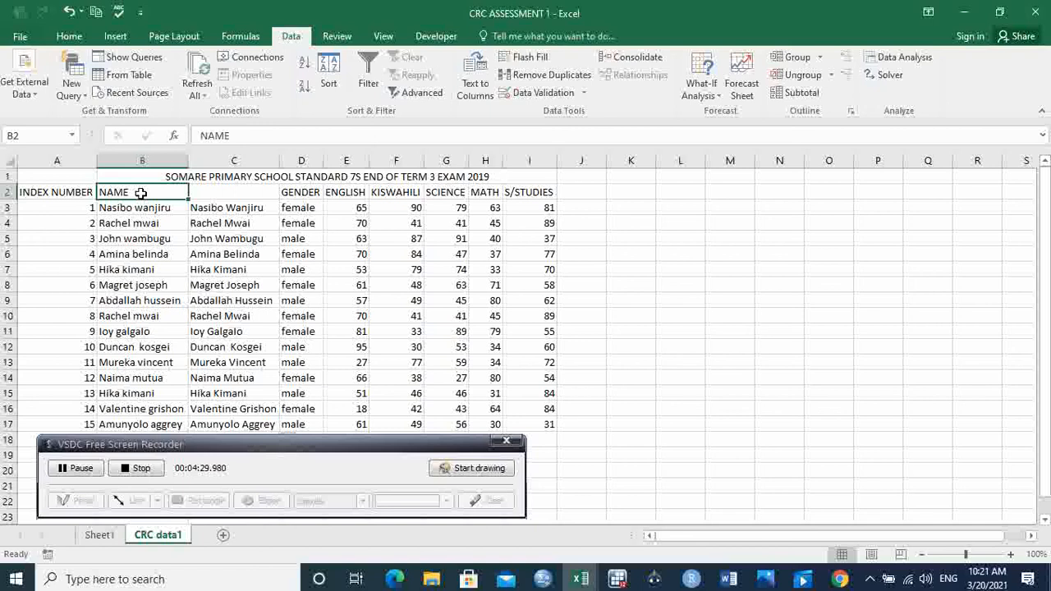
key("ctrl+c")
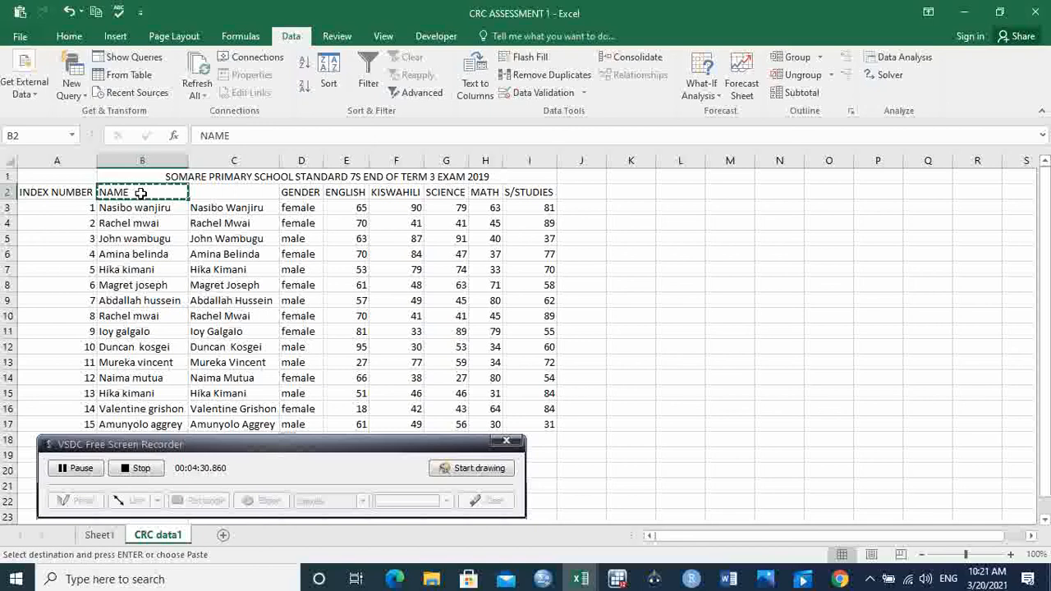
left_click(232, 192)
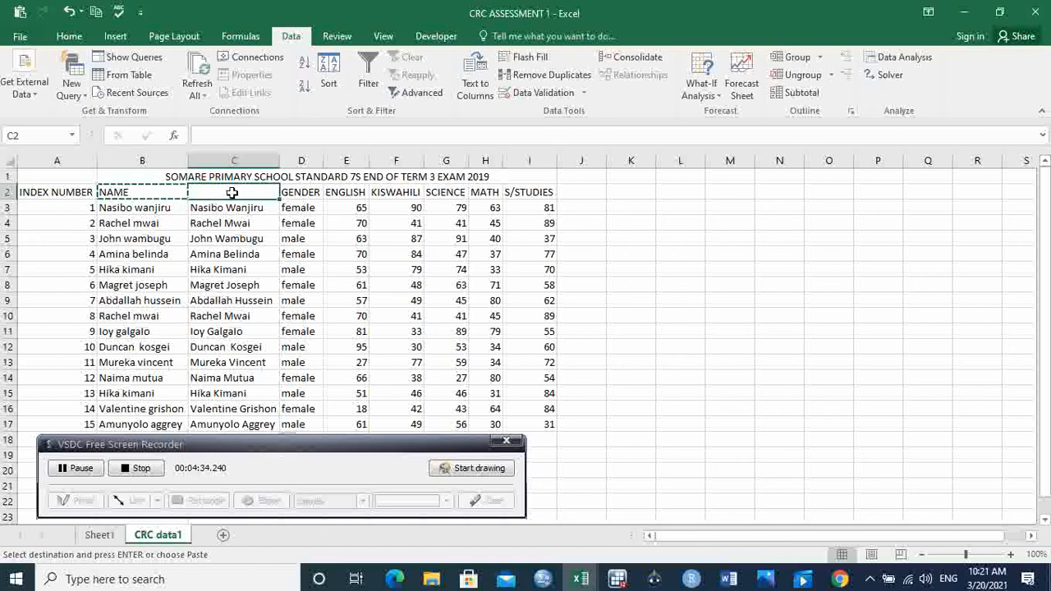
key("ctrl+alt+v")
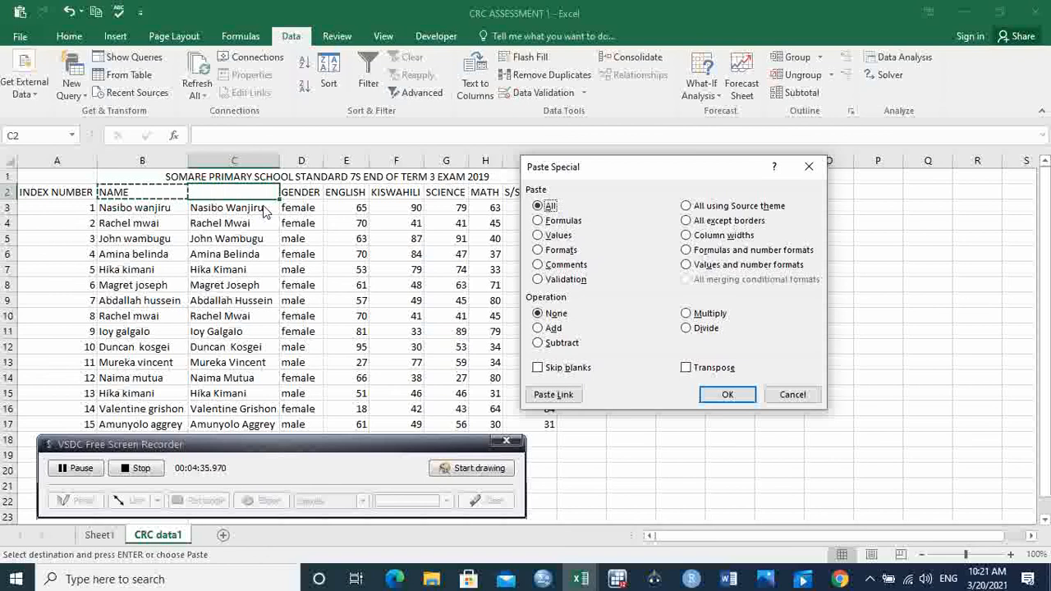
left_click(539, 234)
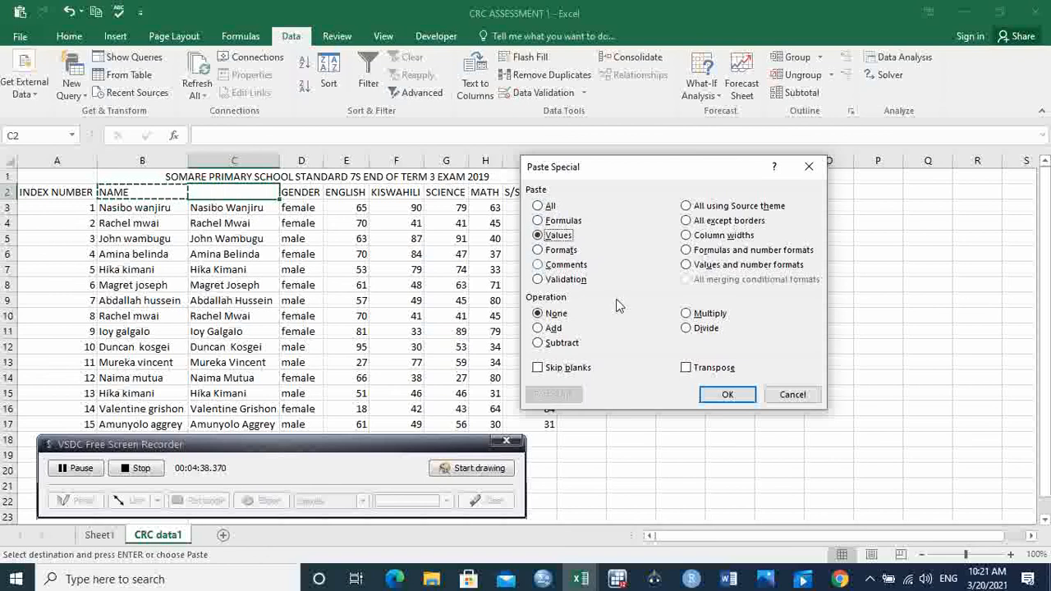
left_click(726, 395)
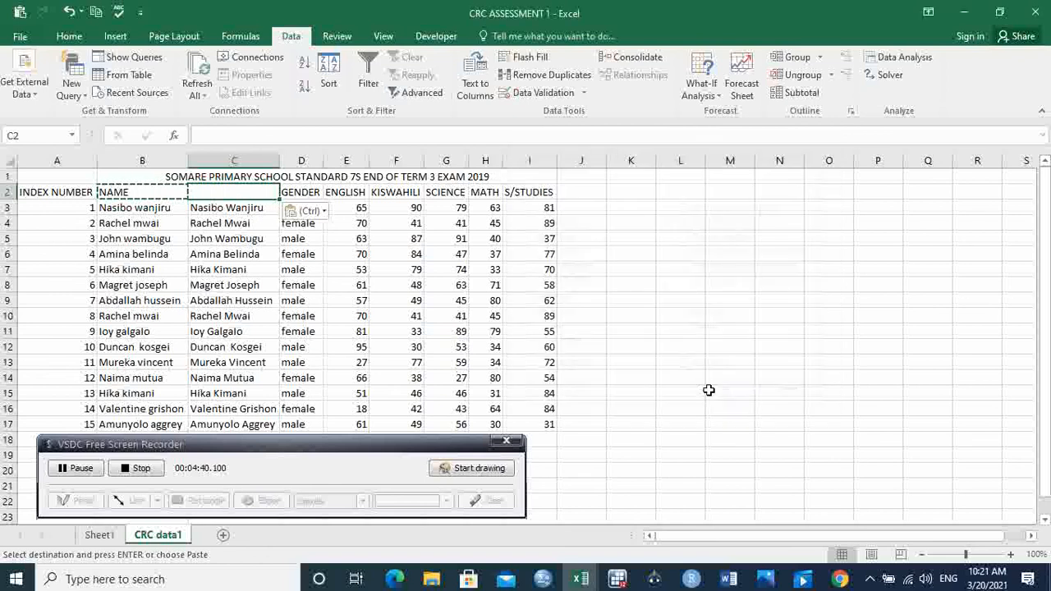
Step: Replace the PROPER formulas in C3:C17 with their values by copying the range and pasting it in place as Values
left_click_drag(228, 211, 251, 424)
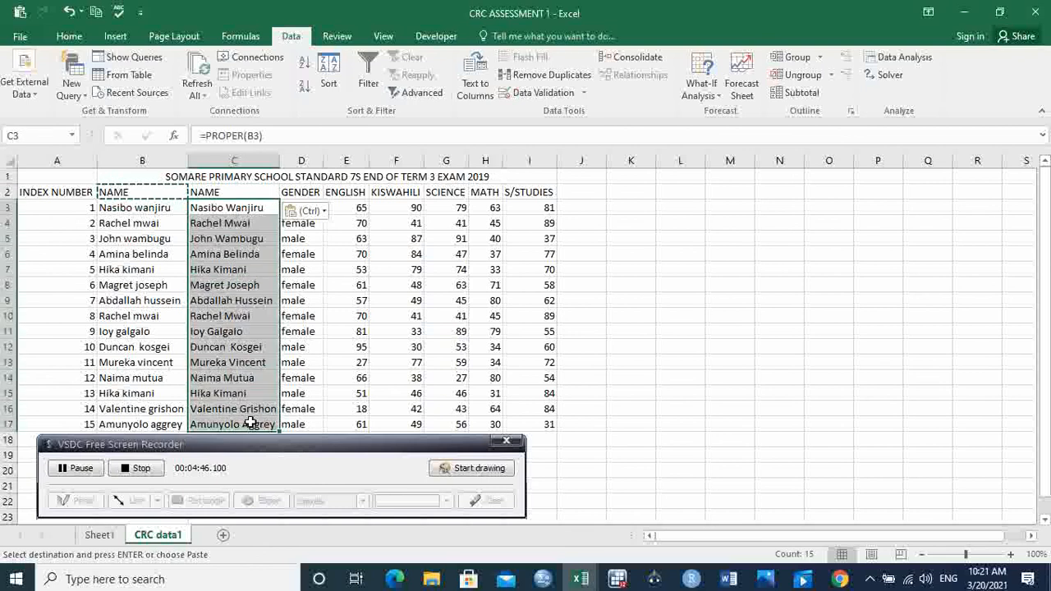
key("ctrl+c")
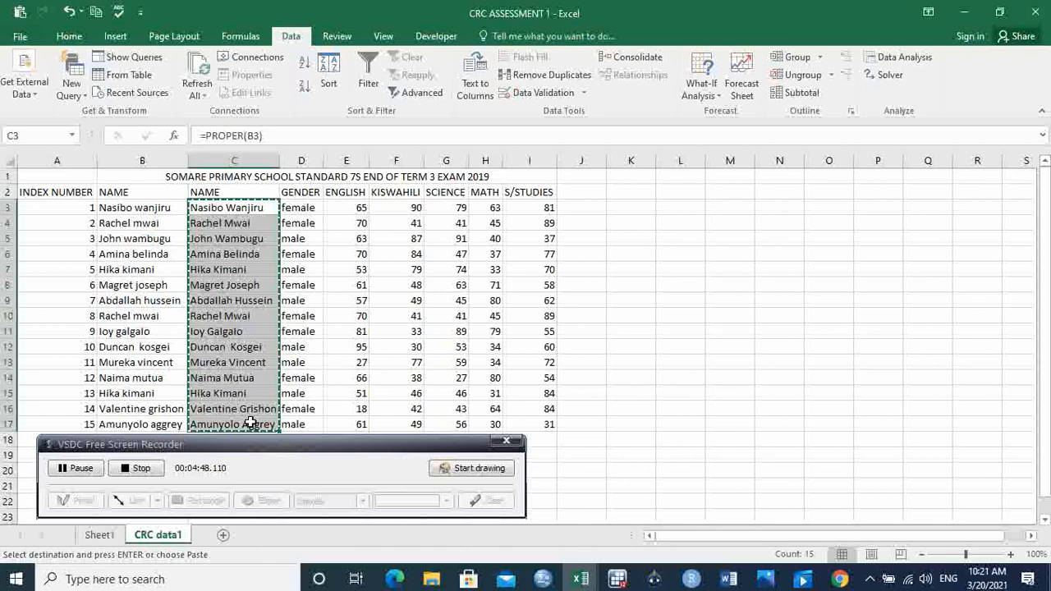
key("ctrl+alt+v")
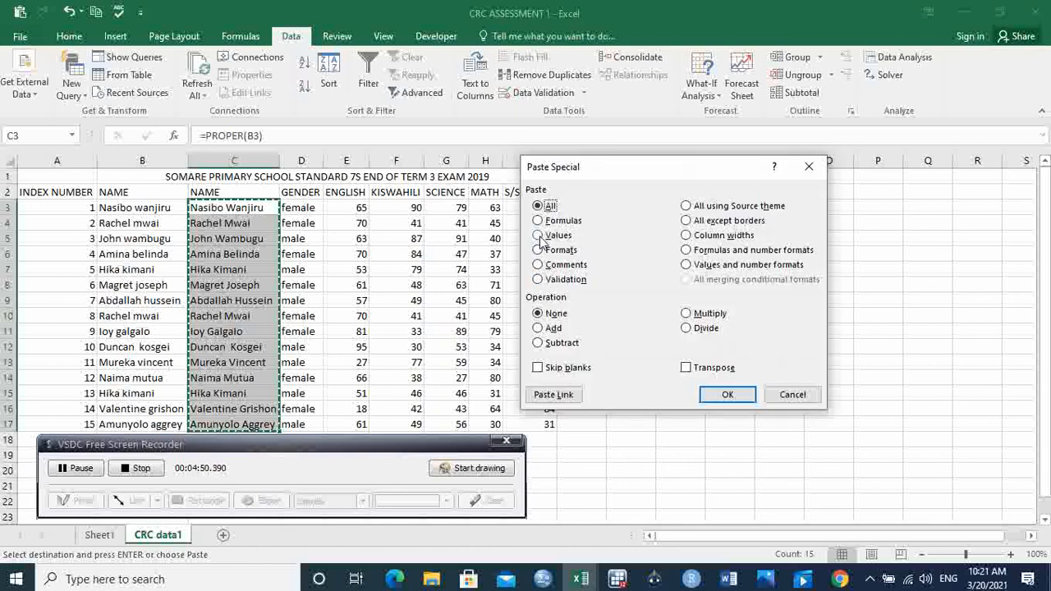
left_click(539, 235)
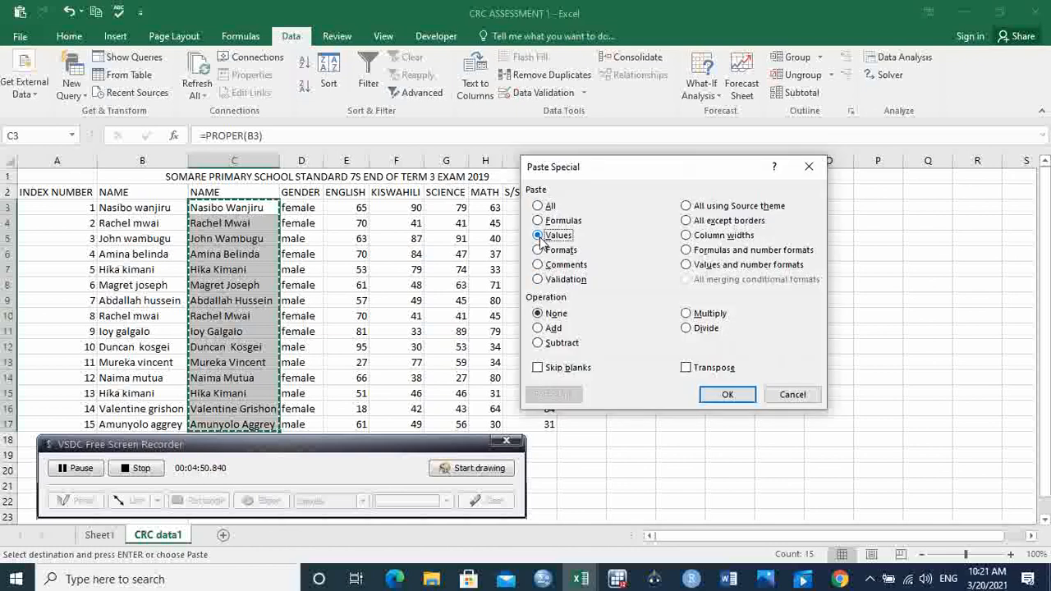
left_click(727, 395)
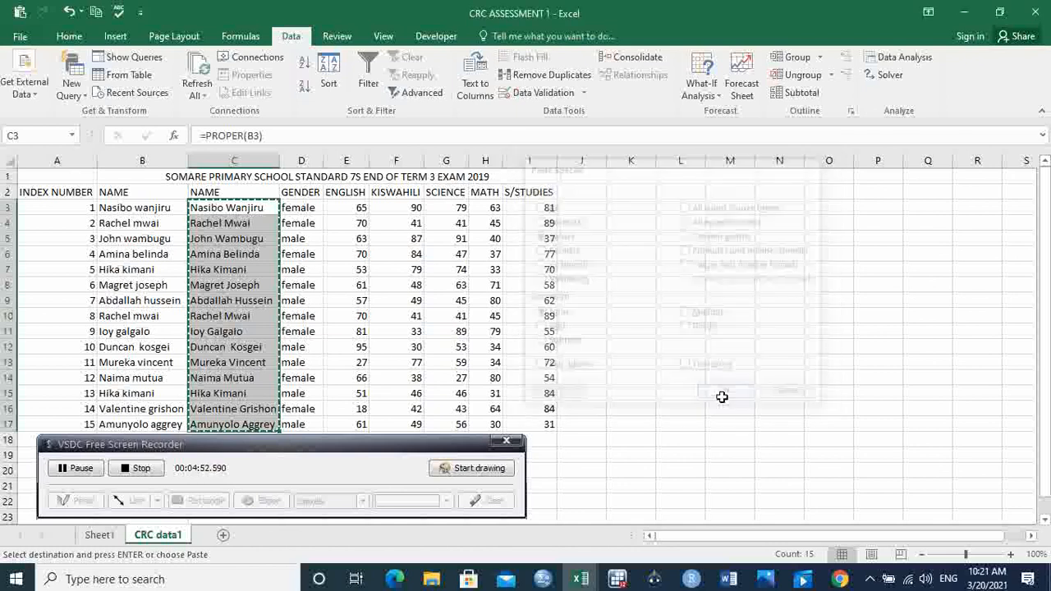
Step: Try deleting the original name column B, and undo the deletion
left_click(153, 157)
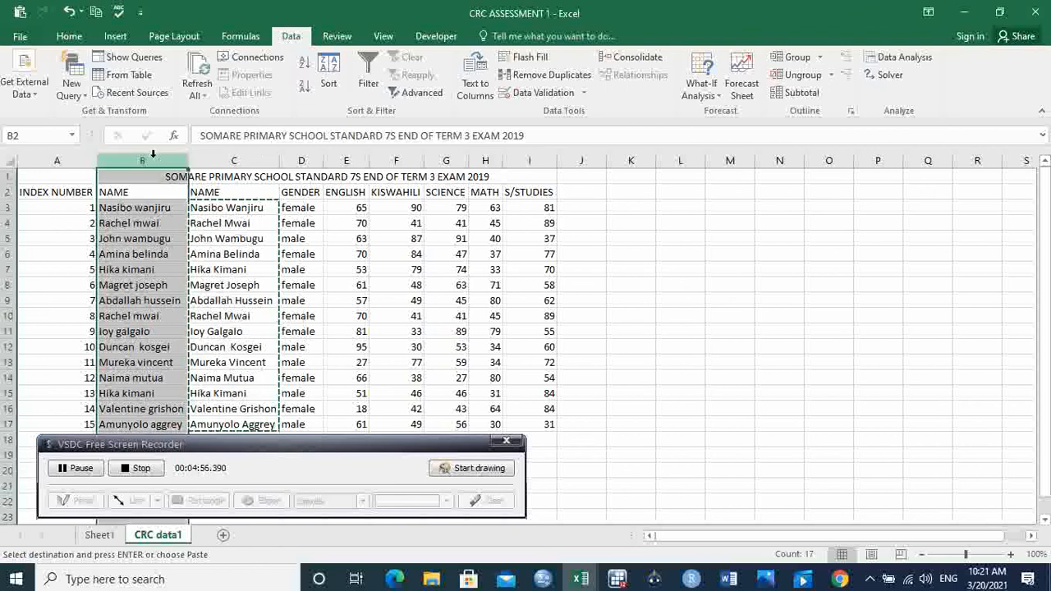
right_click(153, 157)
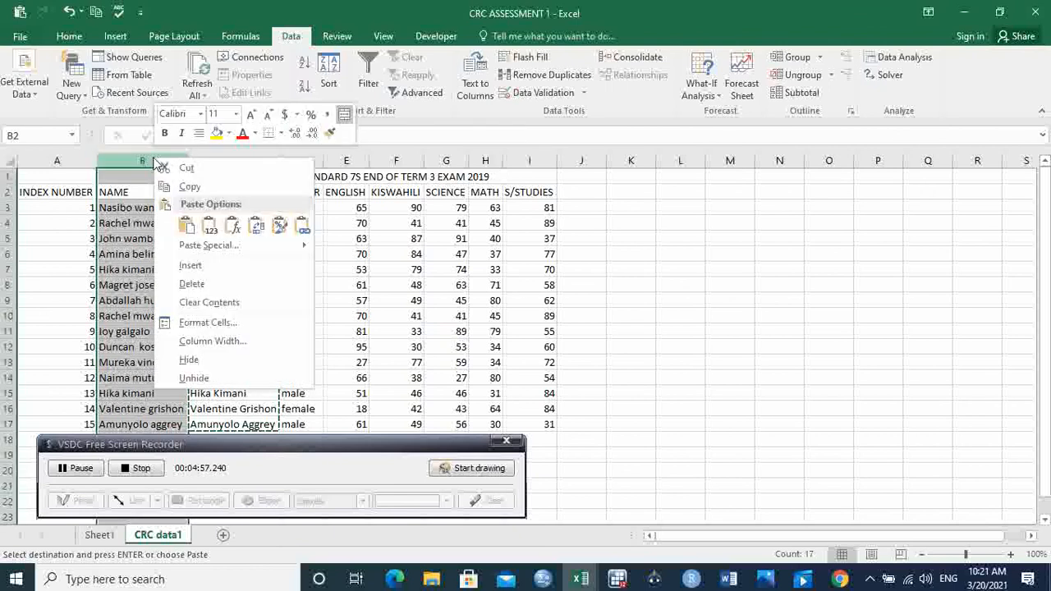
left_click(217, 285)
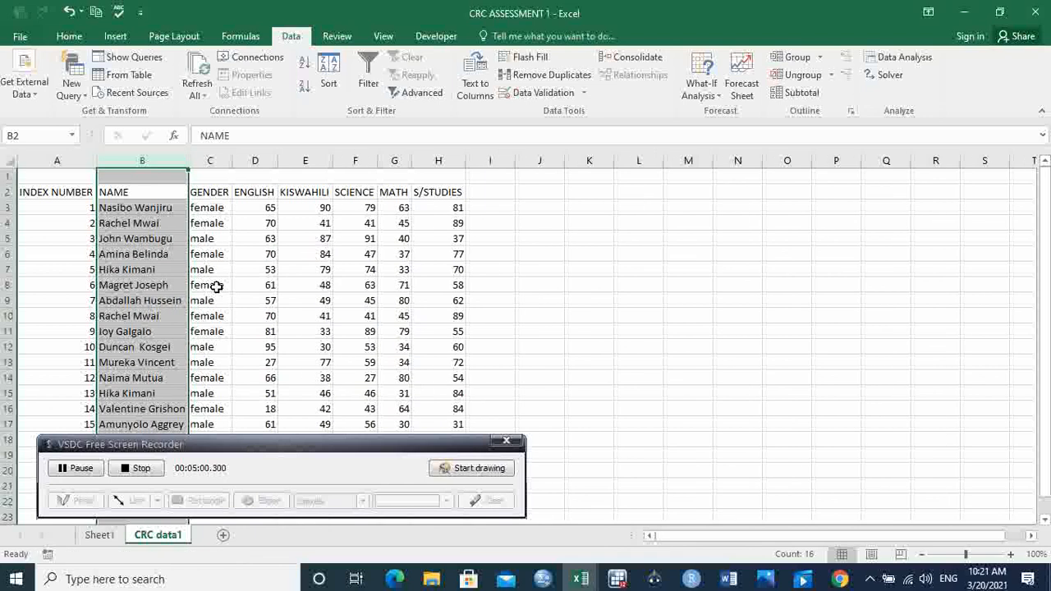
left_click(400, 290)
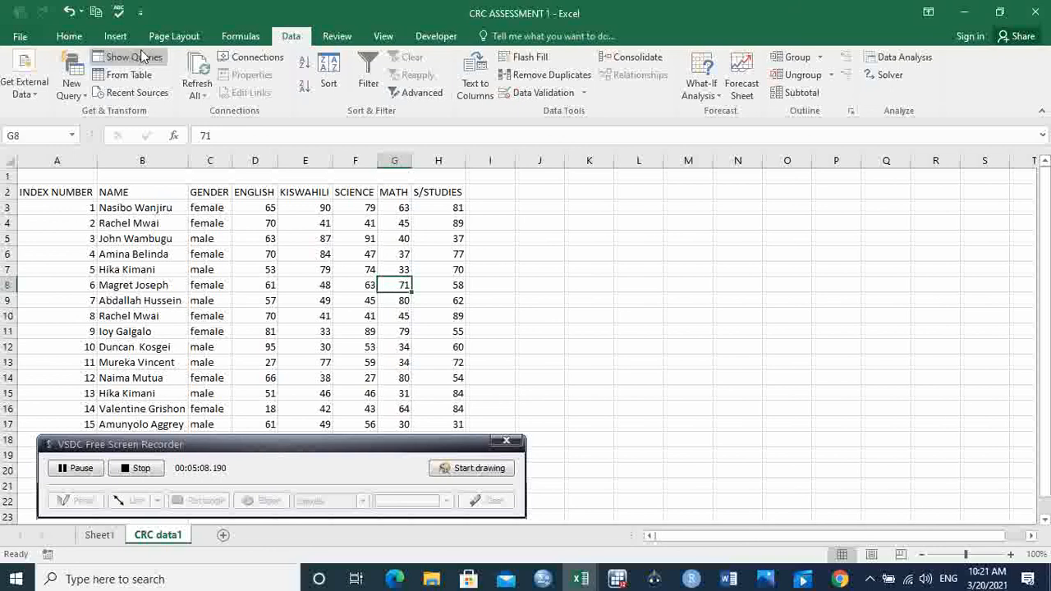
left_click(67, 13)
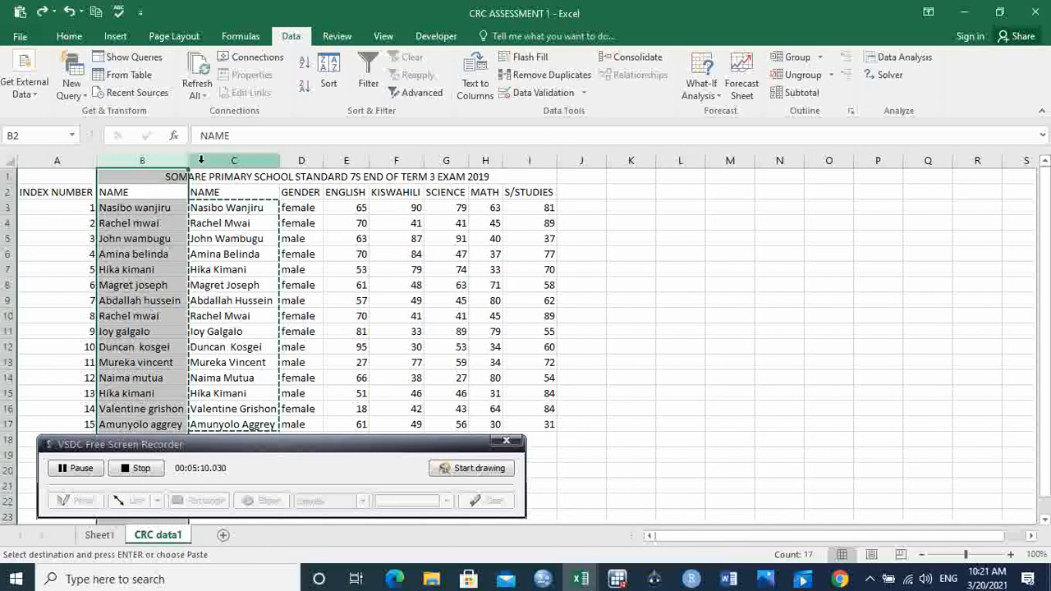
Step: Try to copy the merged title from B1 into cell A1
left_click(164, 176)
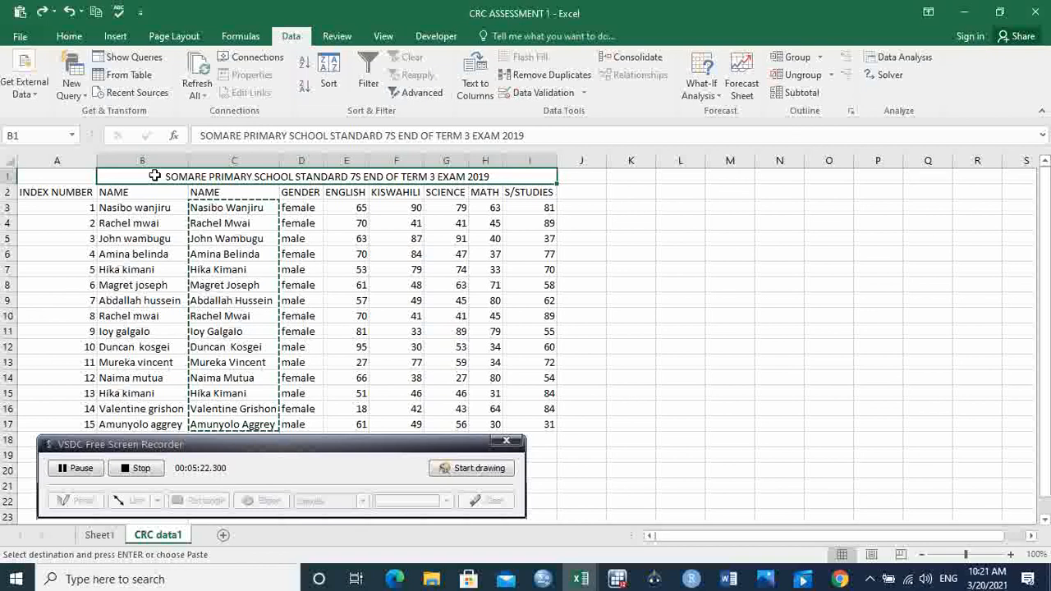
key("ctrl+c")
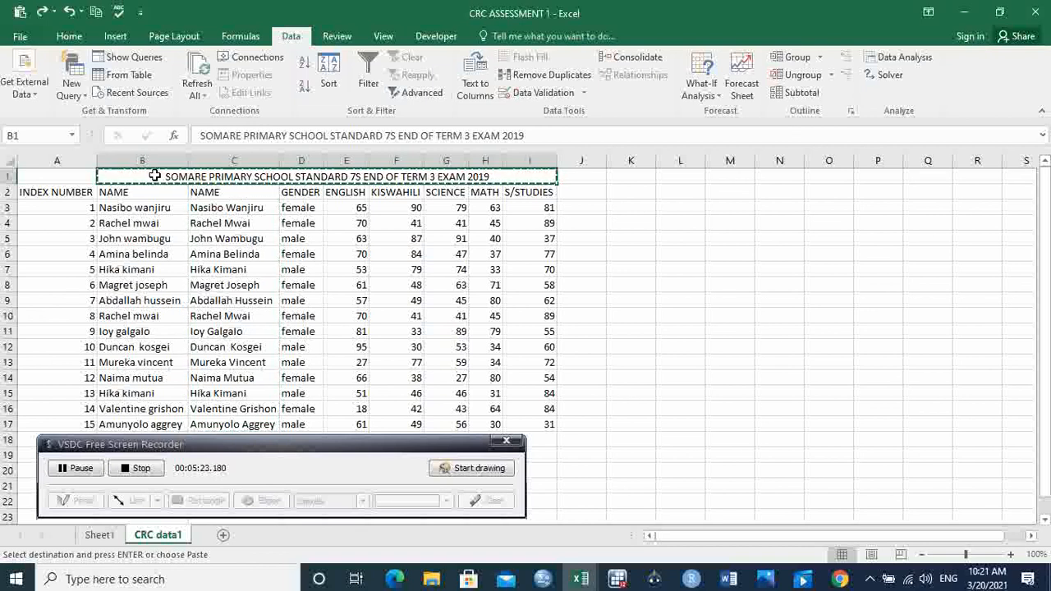
left_click(48, 177)
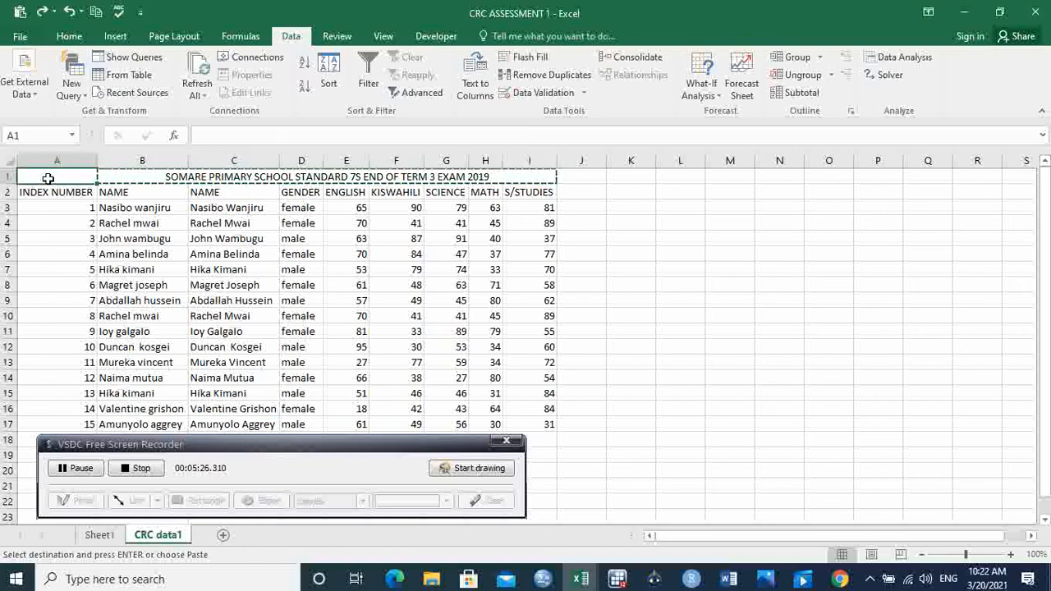
key("Return")
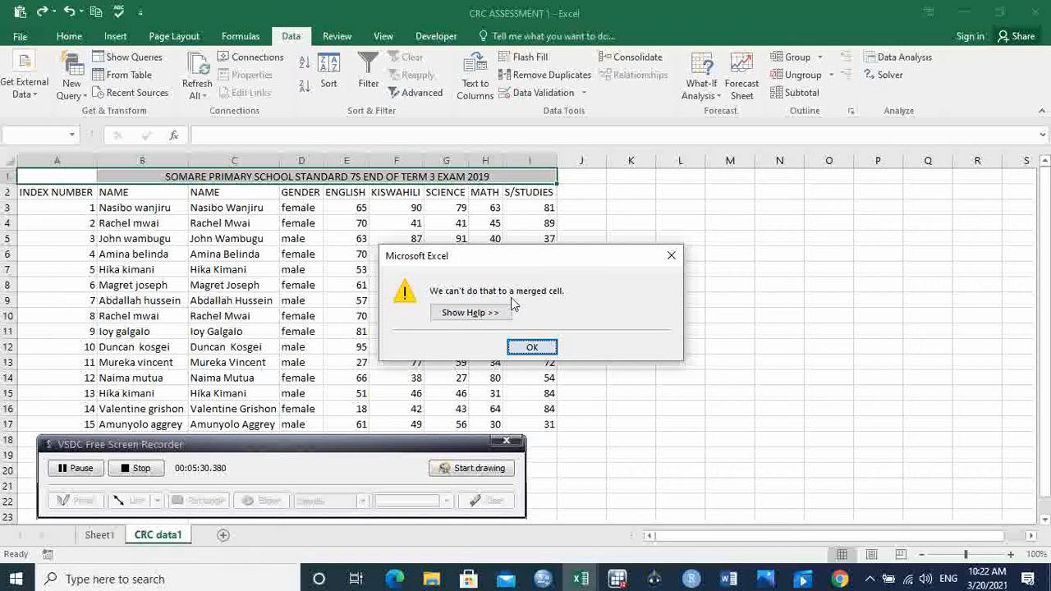
left_click(533, 347)
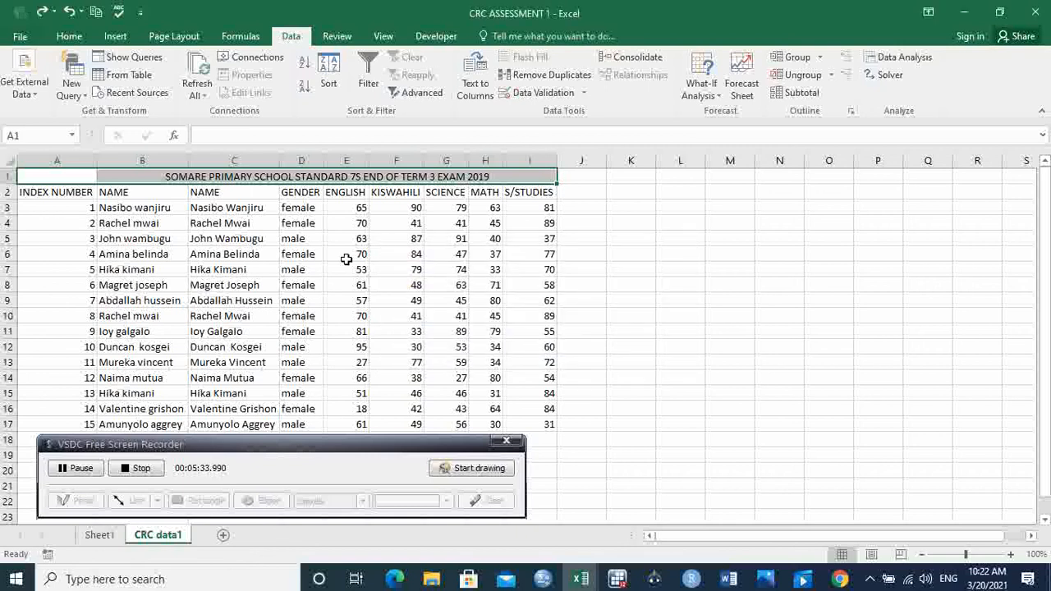
left_click(328, 227)
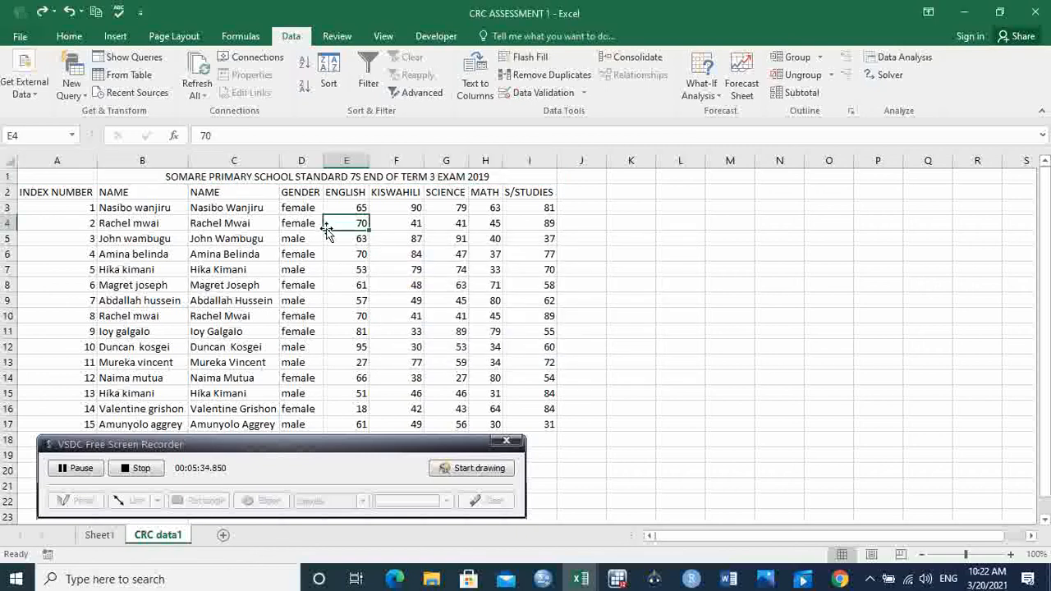
Step: Unmerge the title cells B1:I1 above the table
left_click(146, 178)
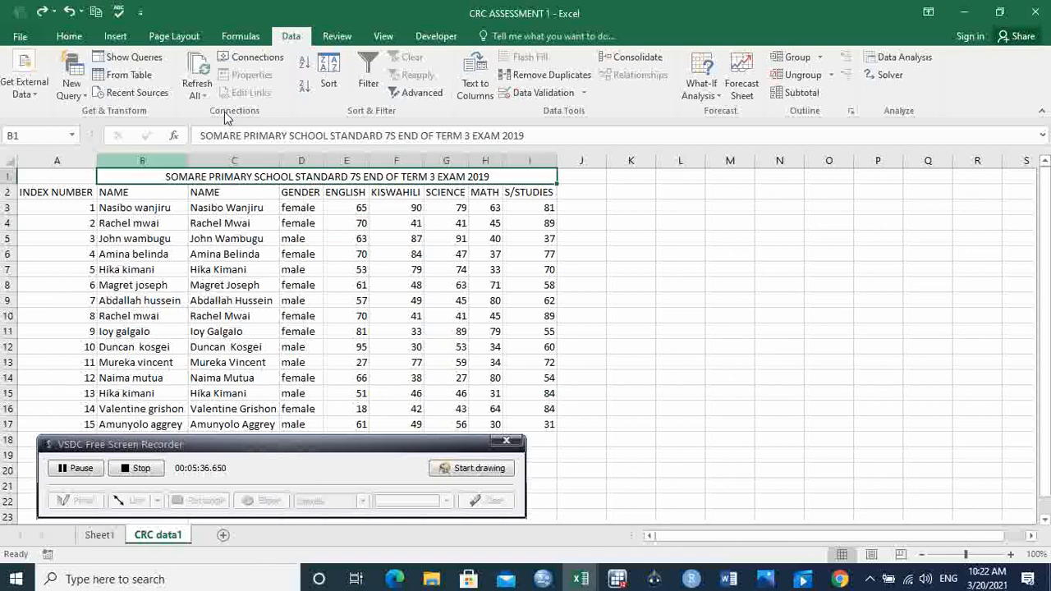
left_click(81, 36)
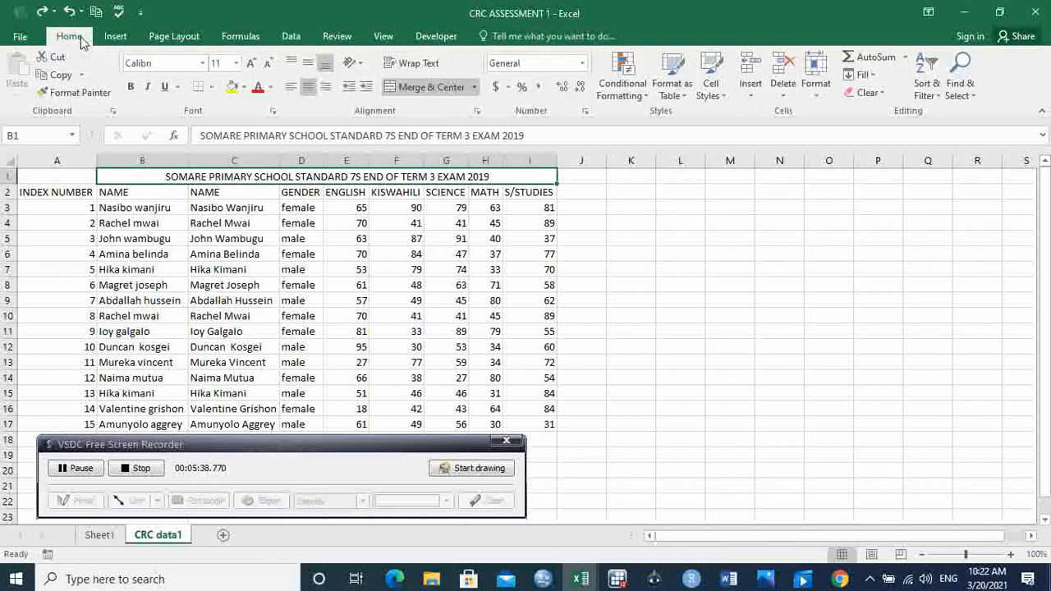
left_click(431, 87)
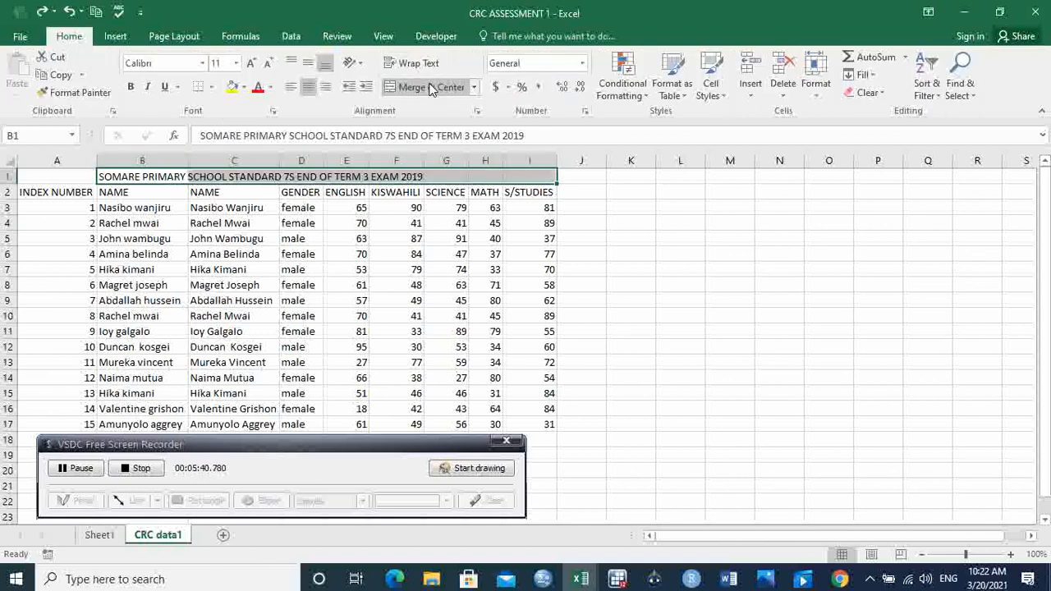
key("shift+Left")
key("shift+Left")
key("shift+Left")
Step: Copy the exam title from B1 into cell A1
left_click(155, 179)
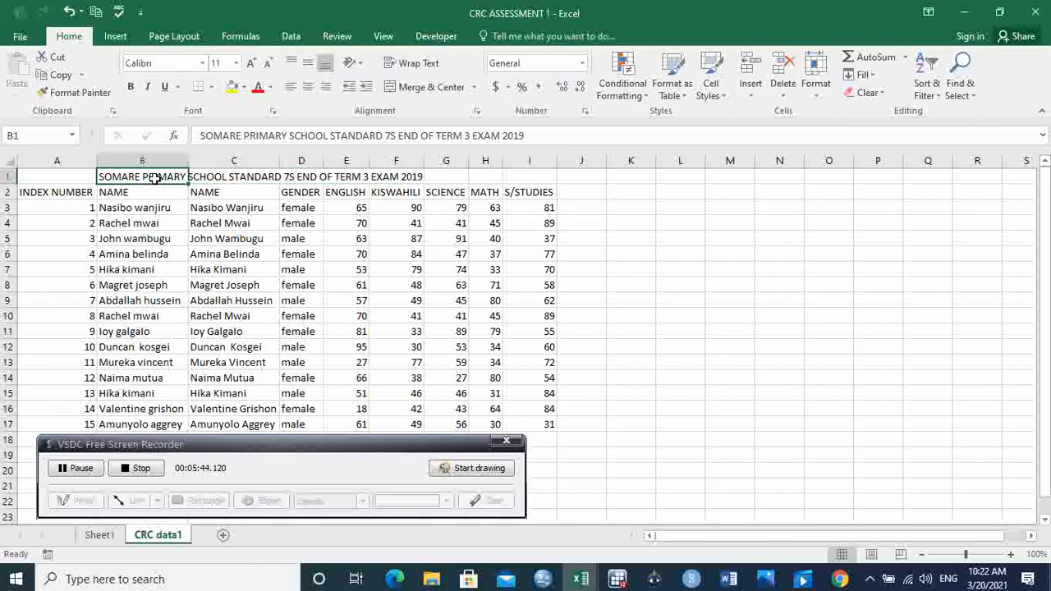
key("ctrl+c")
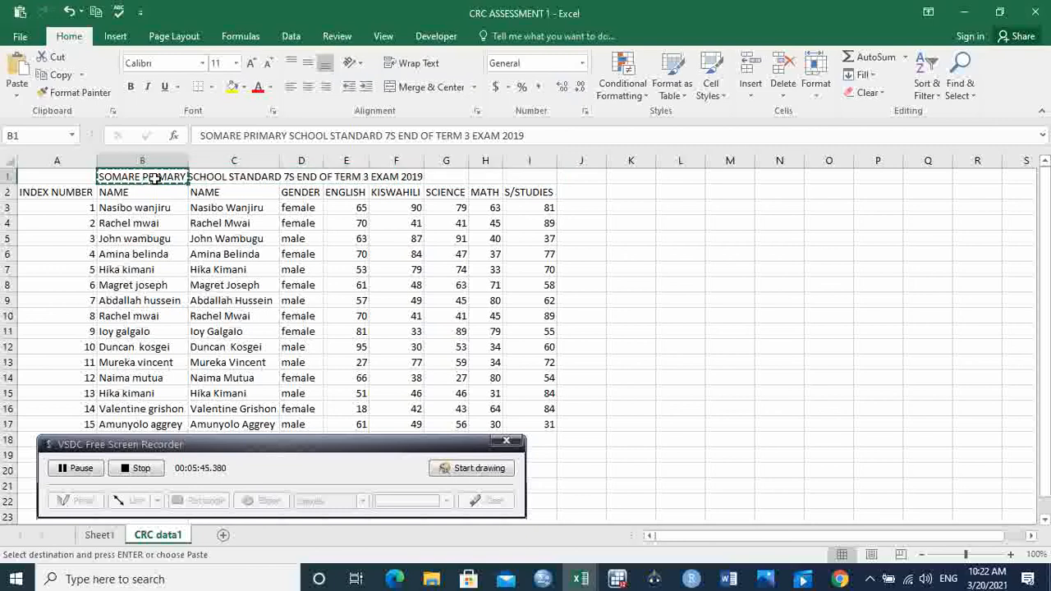
left_click(53, 178)
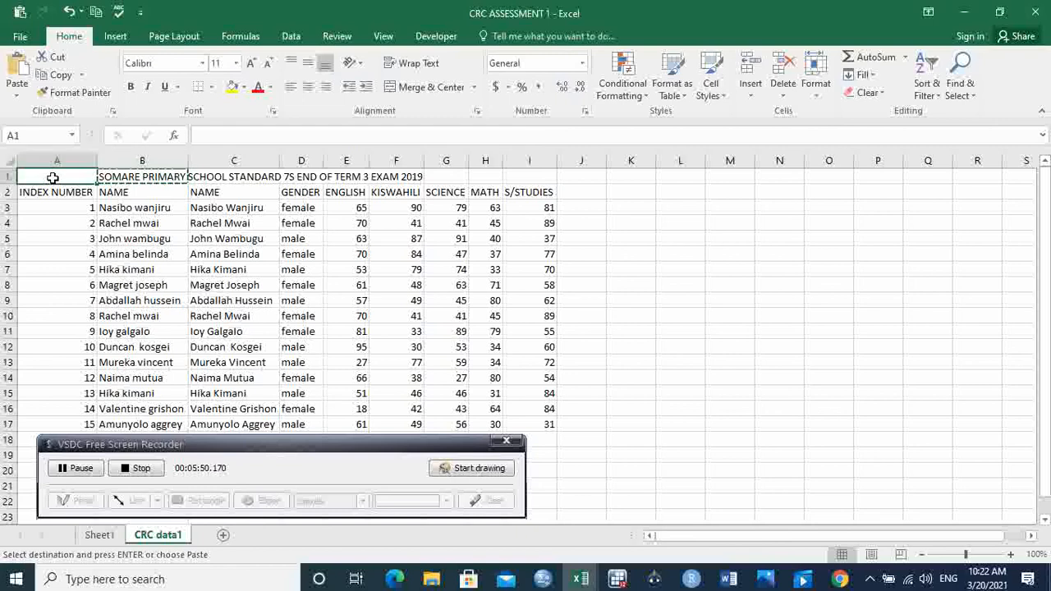
key("ctrl+v")
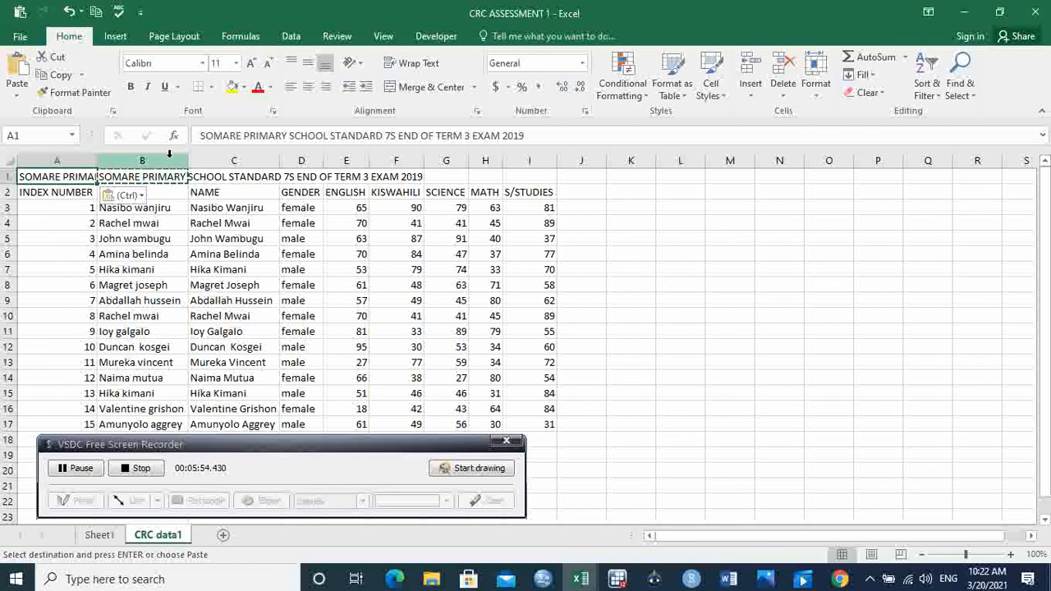
Step: Delete the original name column B, keeping the column with the proper-case names
left_click(169, 153)
right_click(169, 154)
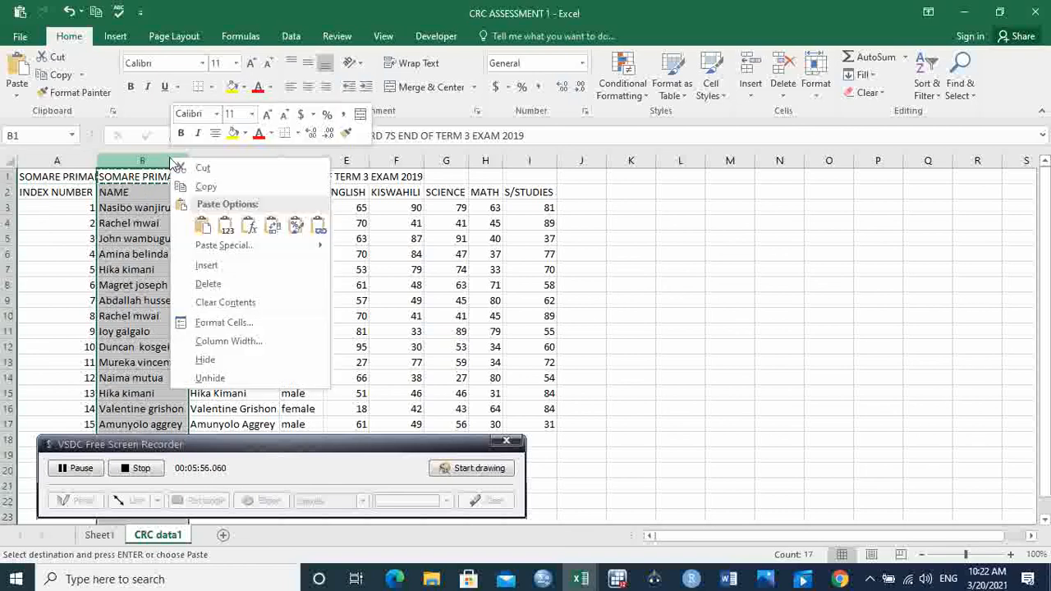
left_click(254, 280)
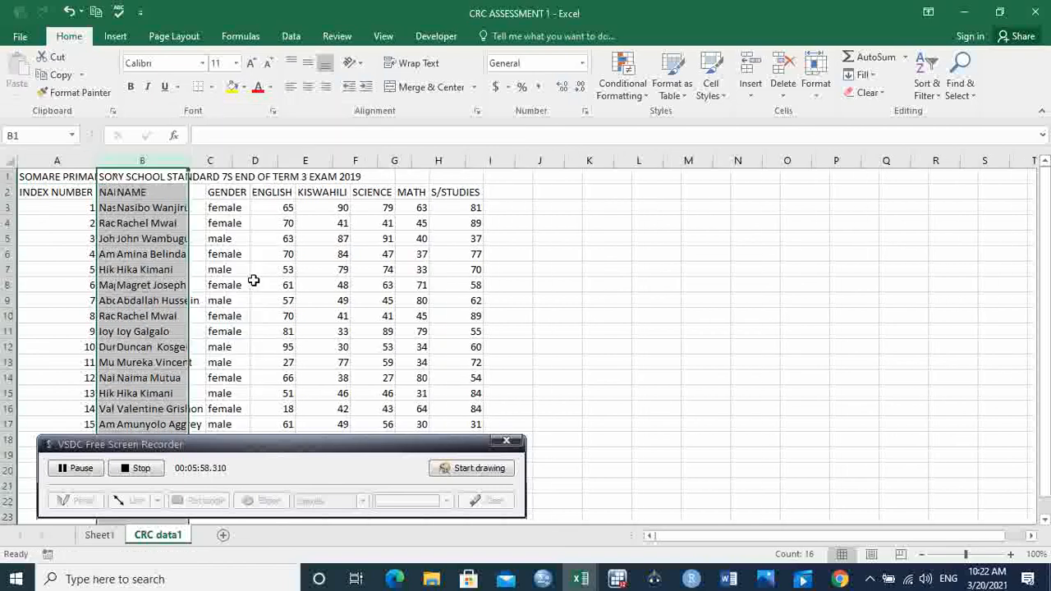
left_click(369, 331)
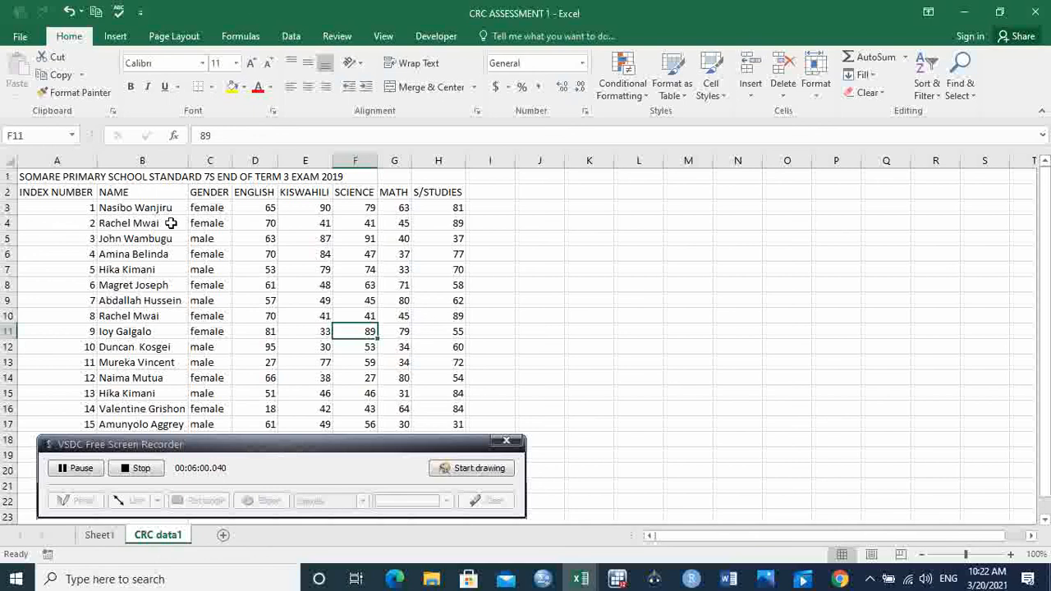
Step: Merge and center the title across A1:H1 above the table
left_click(63, 174)
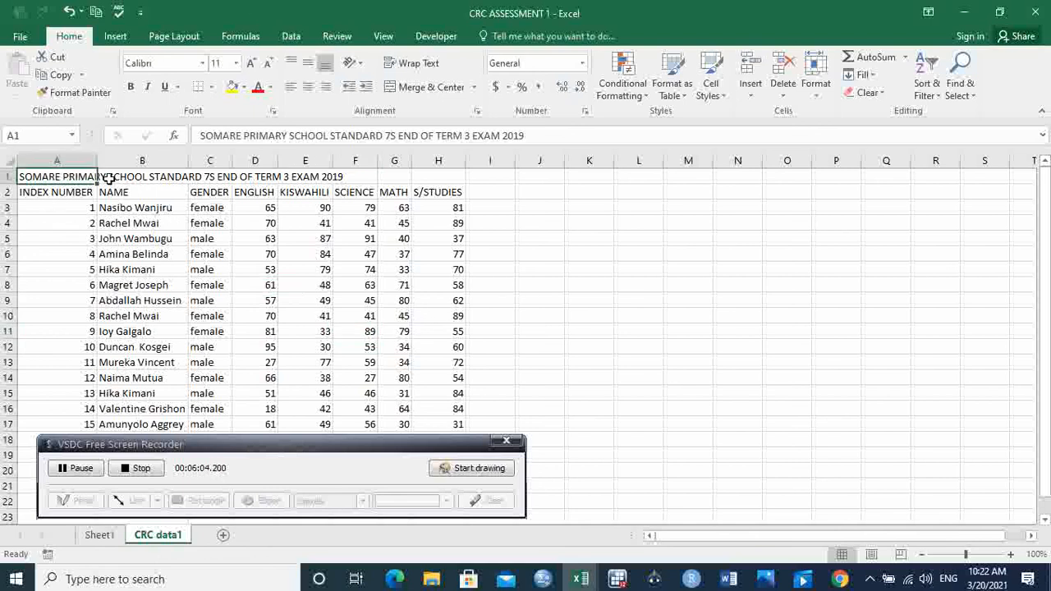
left_click_drag(84, 172, 440, 170)
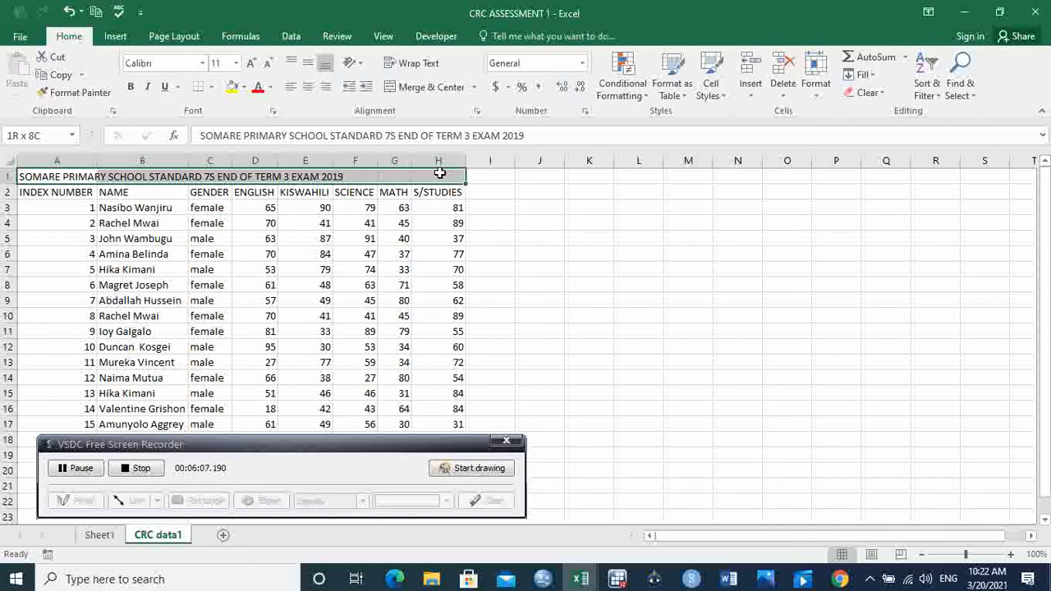
left_click(410, 89)
left_click(538, 229)
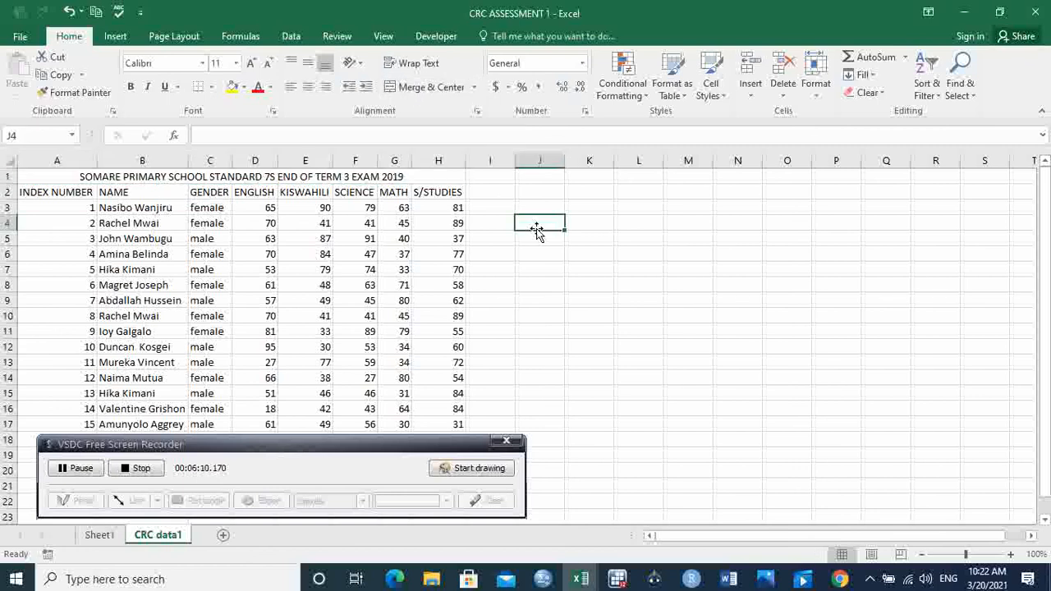
Step: Make the merged title bold and set its font size to 12
left_click(204, 174)
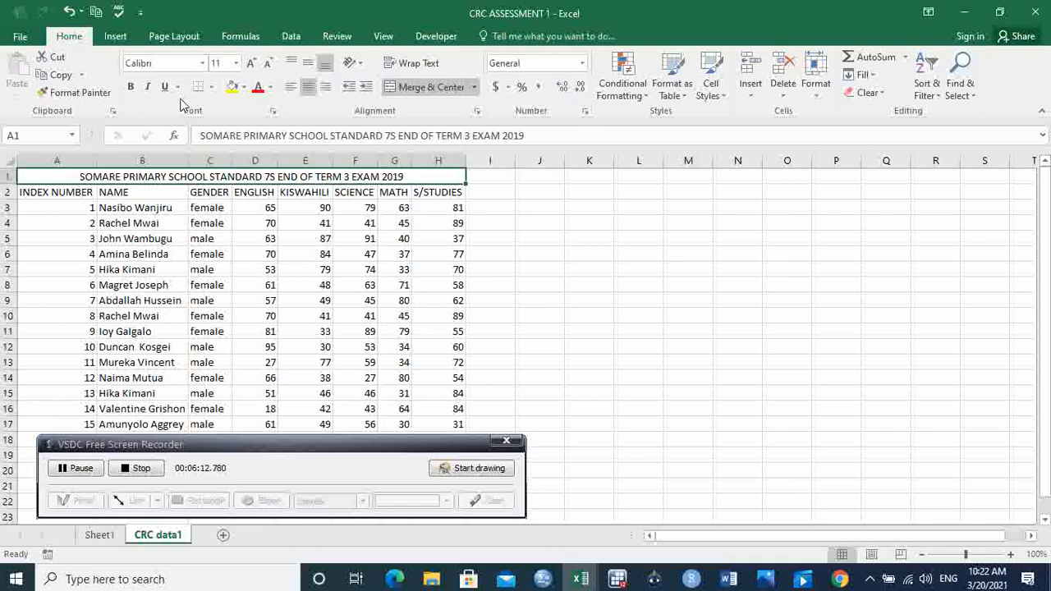
left_click(131, 88)
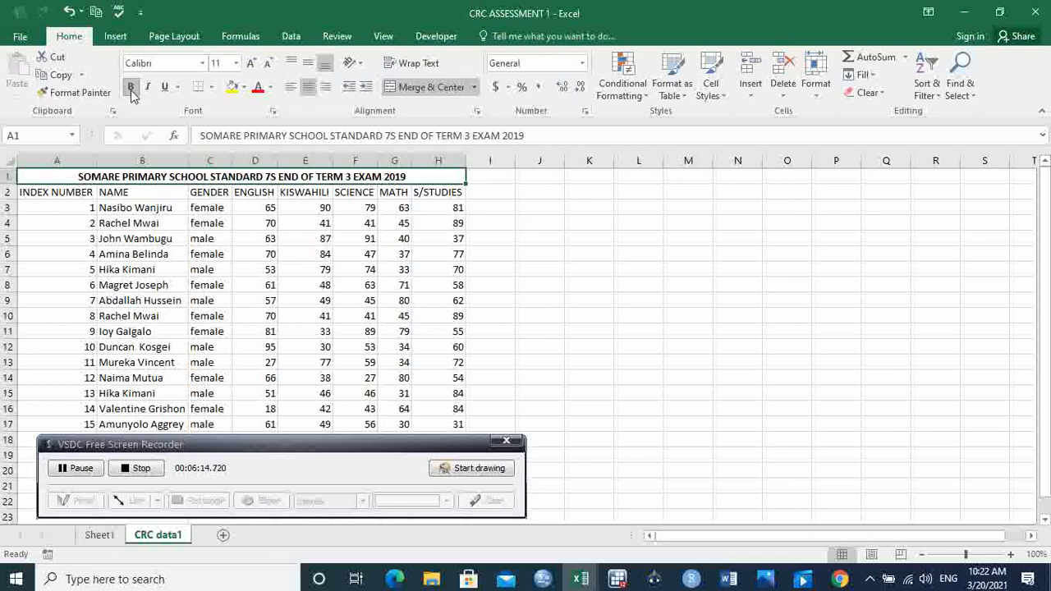
triple_click(251, 66)
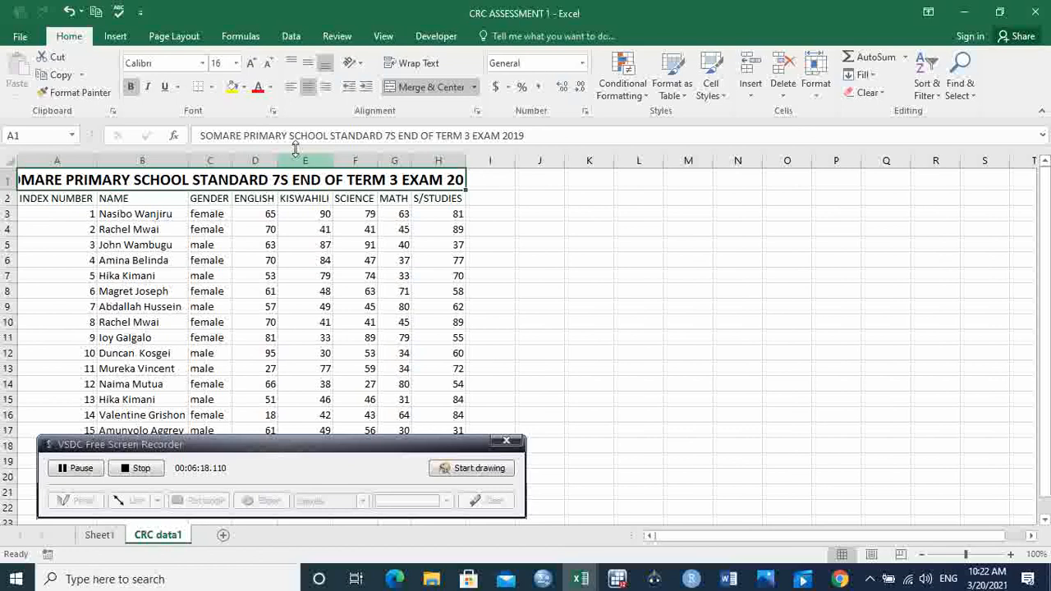
double_click(268, 65)
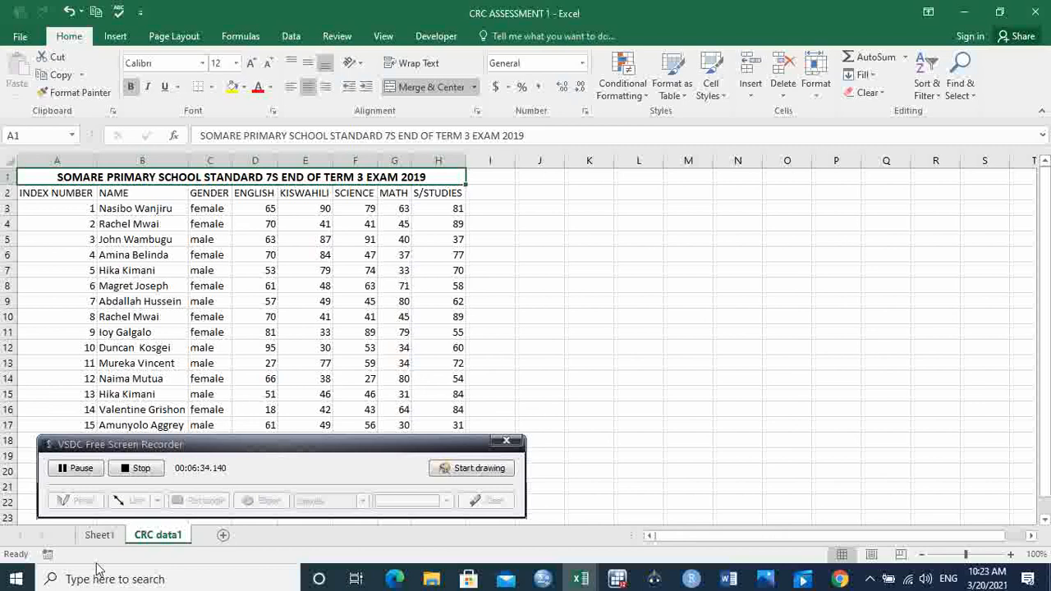
Step: Check the task list on Sheet1, then try entering 001 as the first index number in A3 of CRC data1
left_click(99, 536)
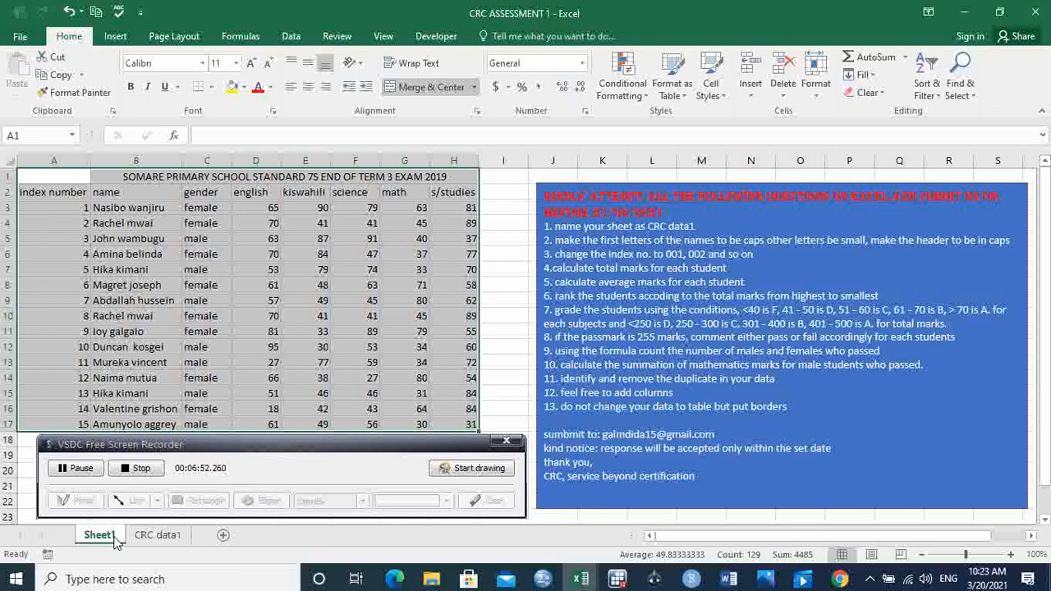
left_click(158, 537)
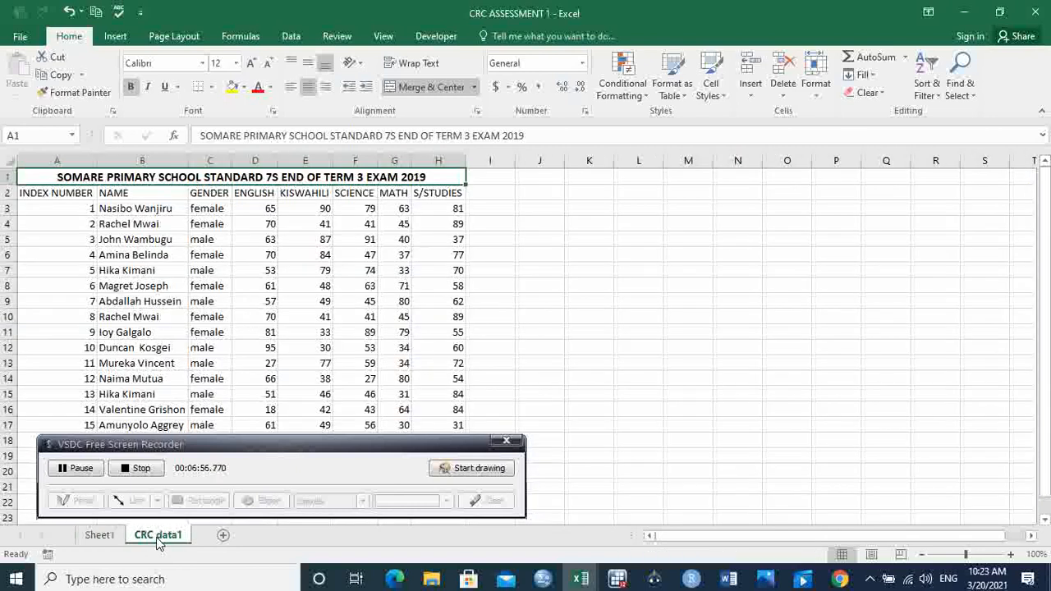
left_click(73, 209)
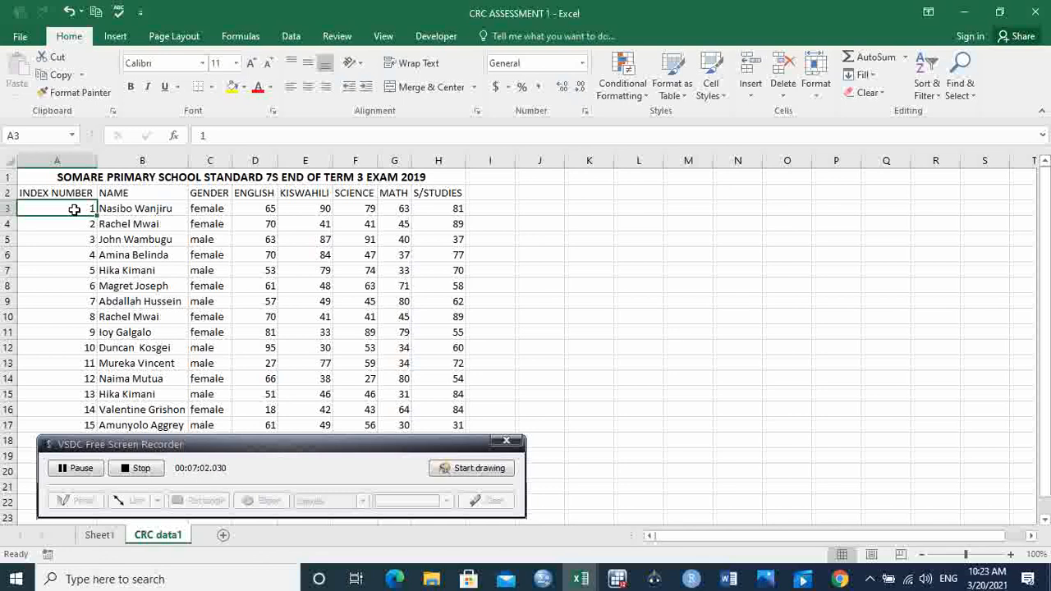
type("001")
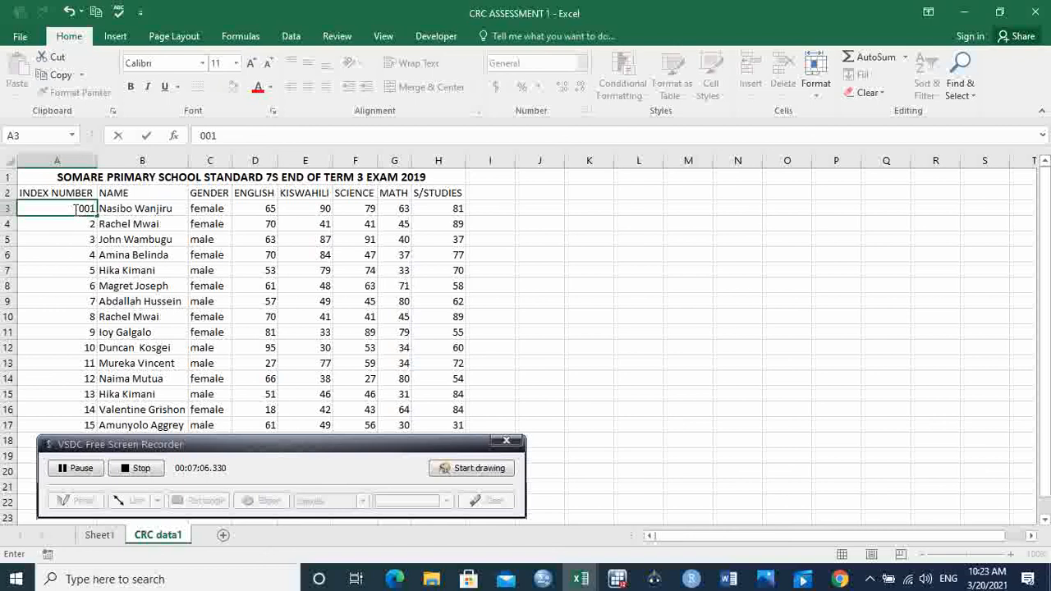
key("Return")
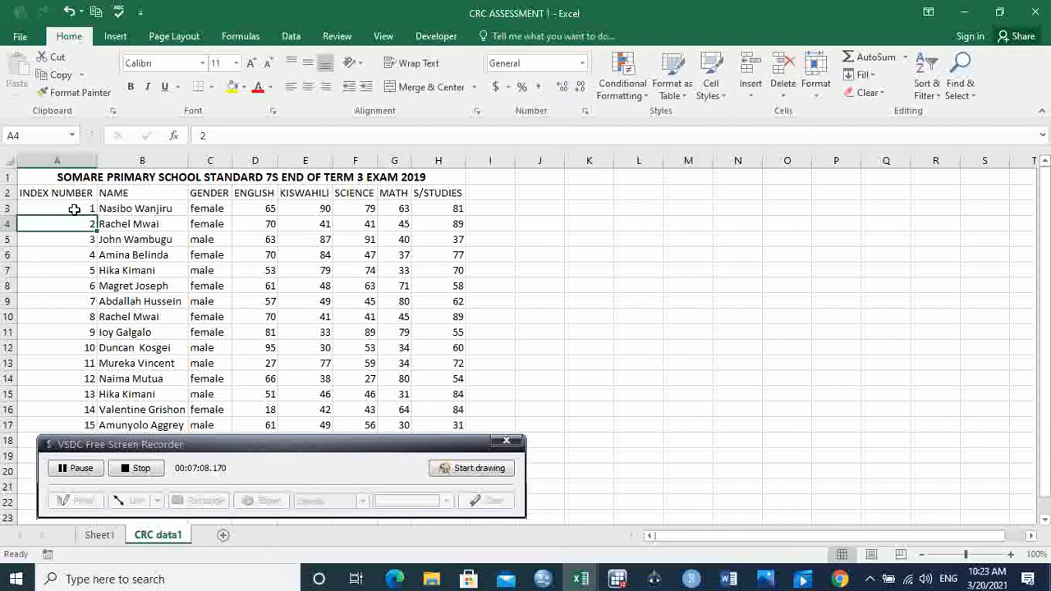
Step: Apply the custom number format 000 to the index numbers in A3:A17
left_click(85, 208)
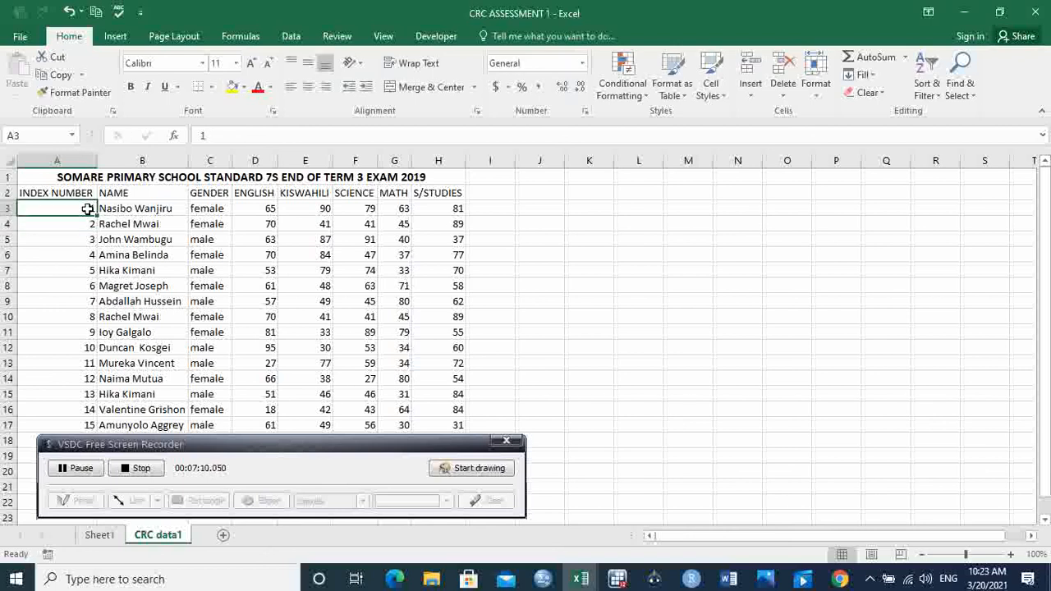
left_click_drag(87, 209, 87, 422)
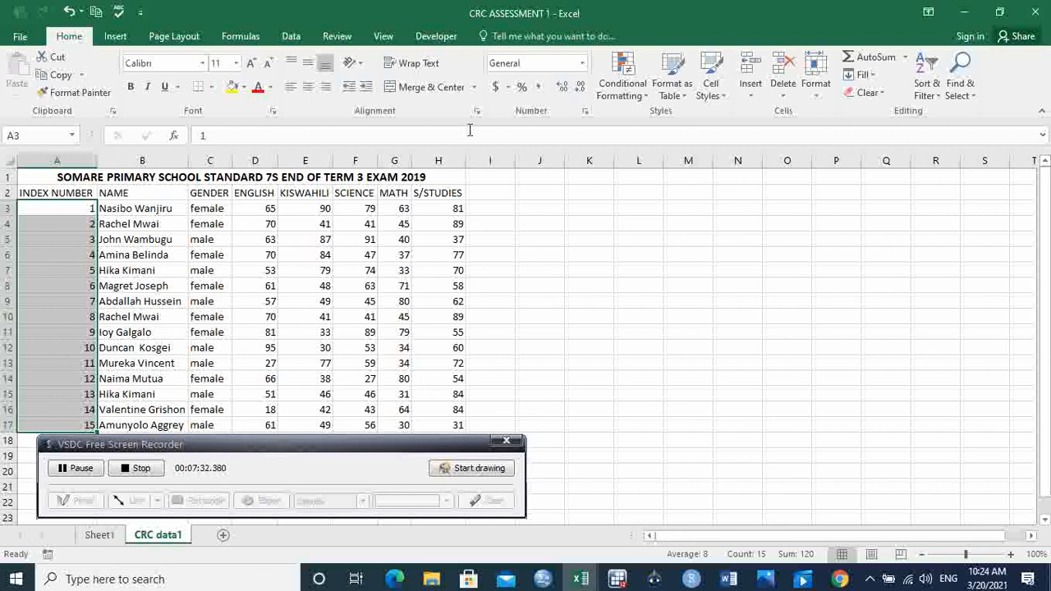
left_click(586, 112)
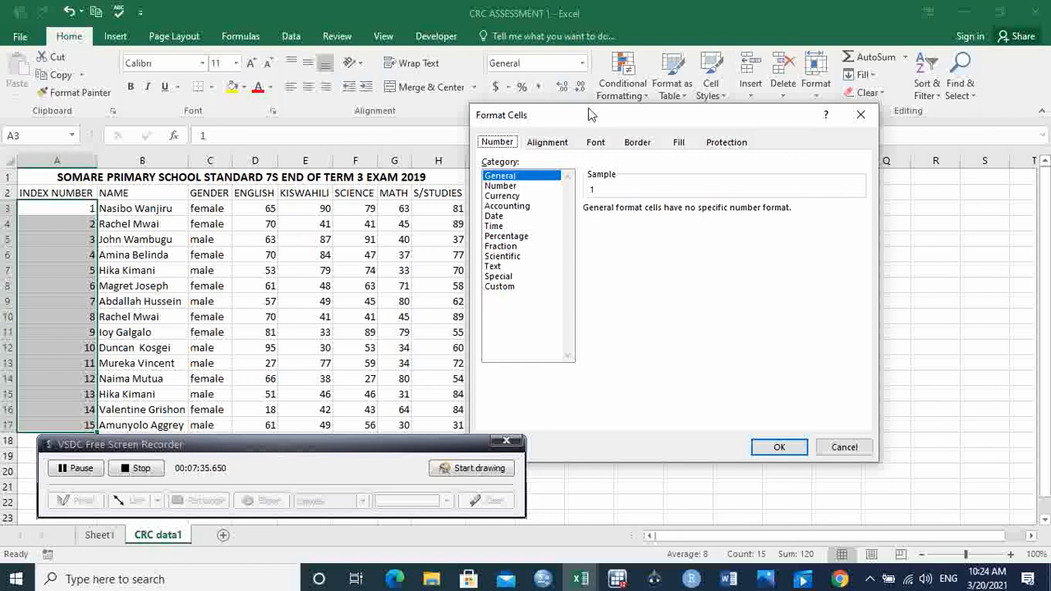
left_click(504, 291)
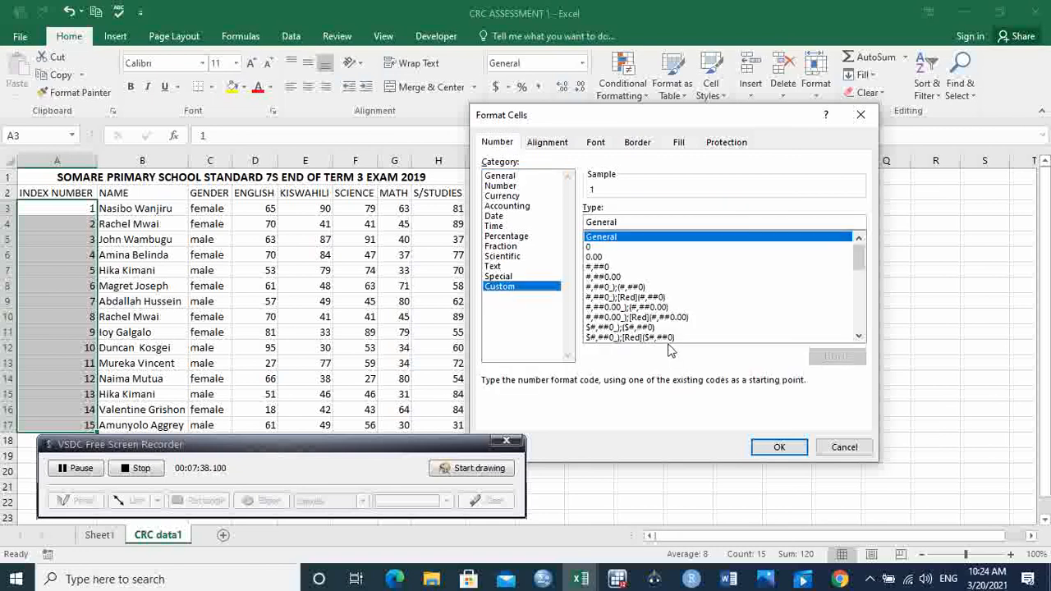
left_click(592, 248)
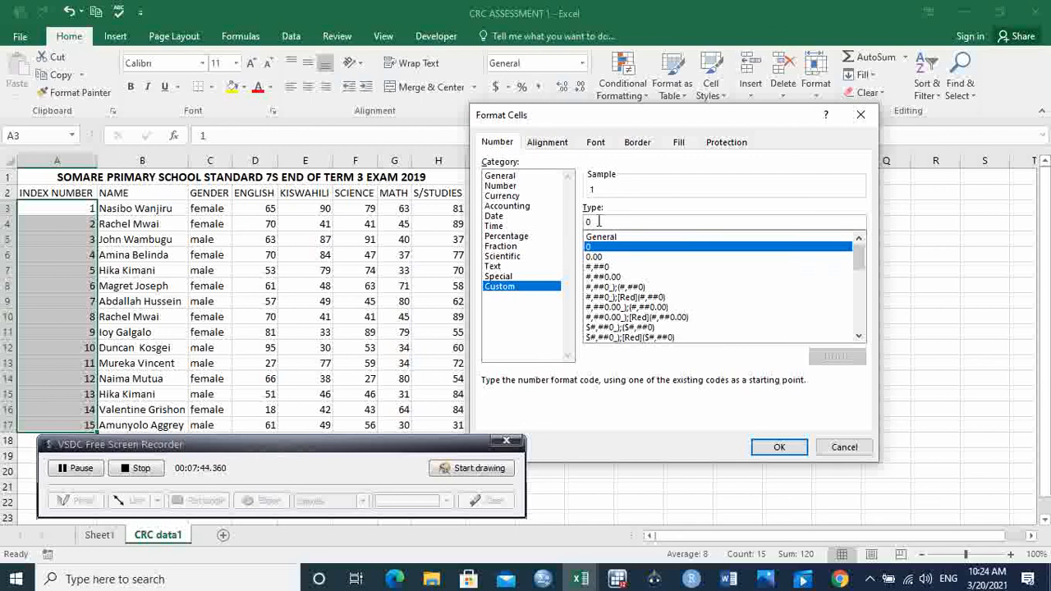
left_click(599, 222)
type("000")
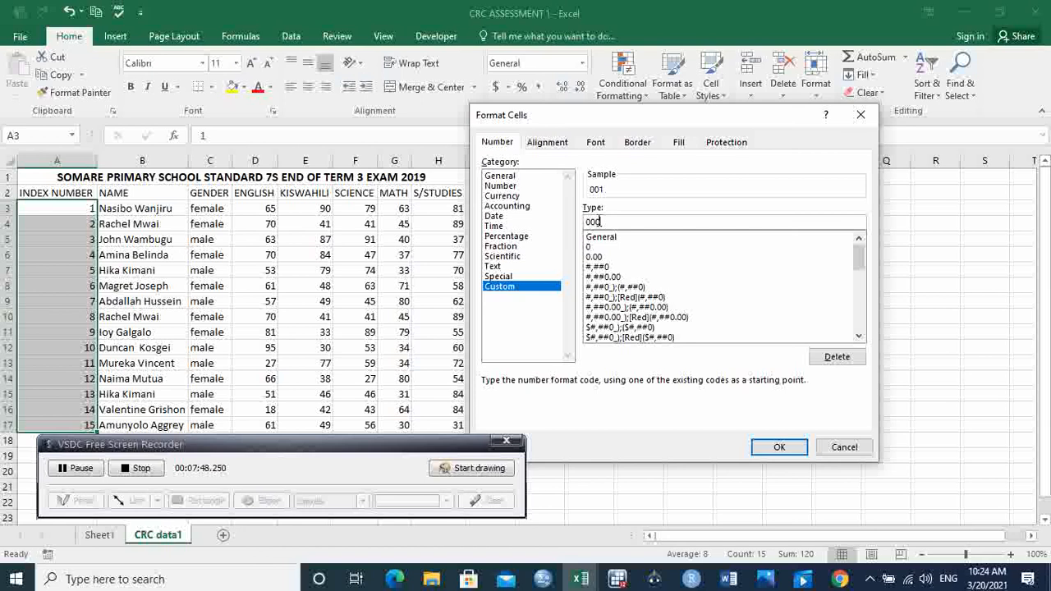
left_click(774, 449)
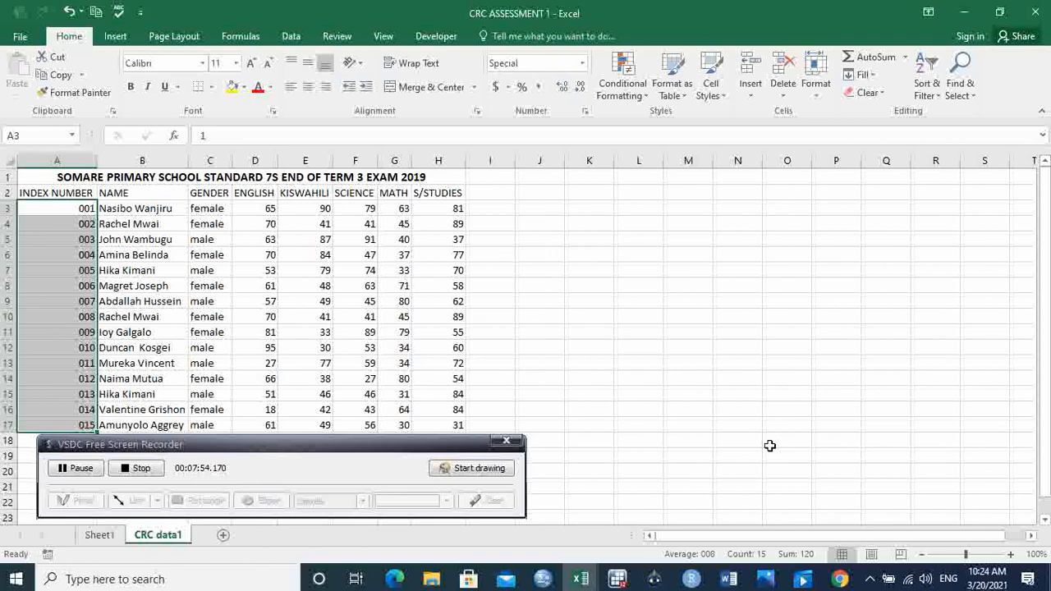
Step: Check the task list on Sheet1, then add the header TOTAL MARKS in I2 of CRC data1
left_click(100, 536)
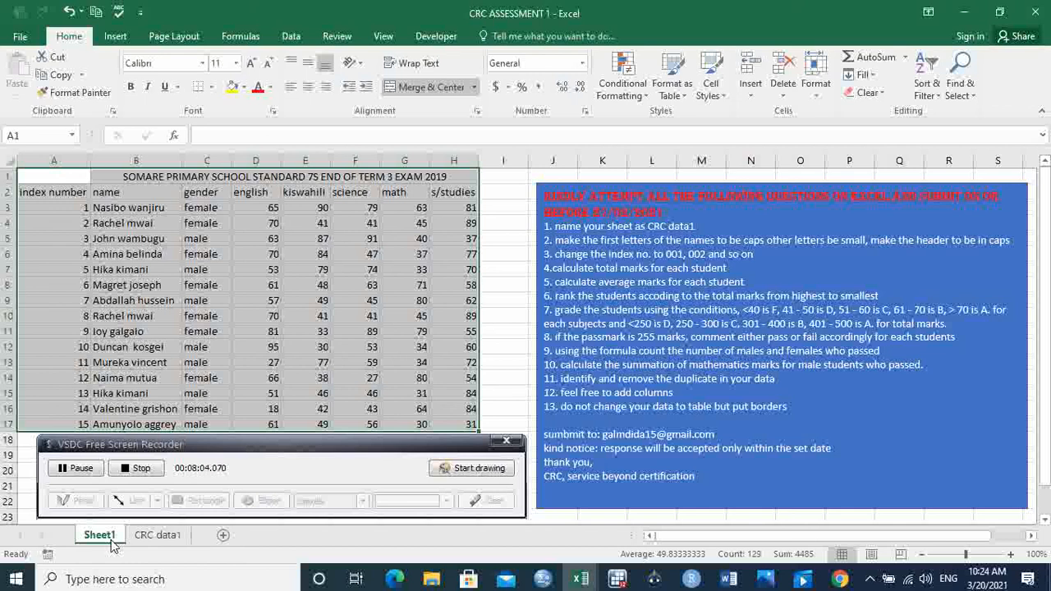
left_click(153, 538)
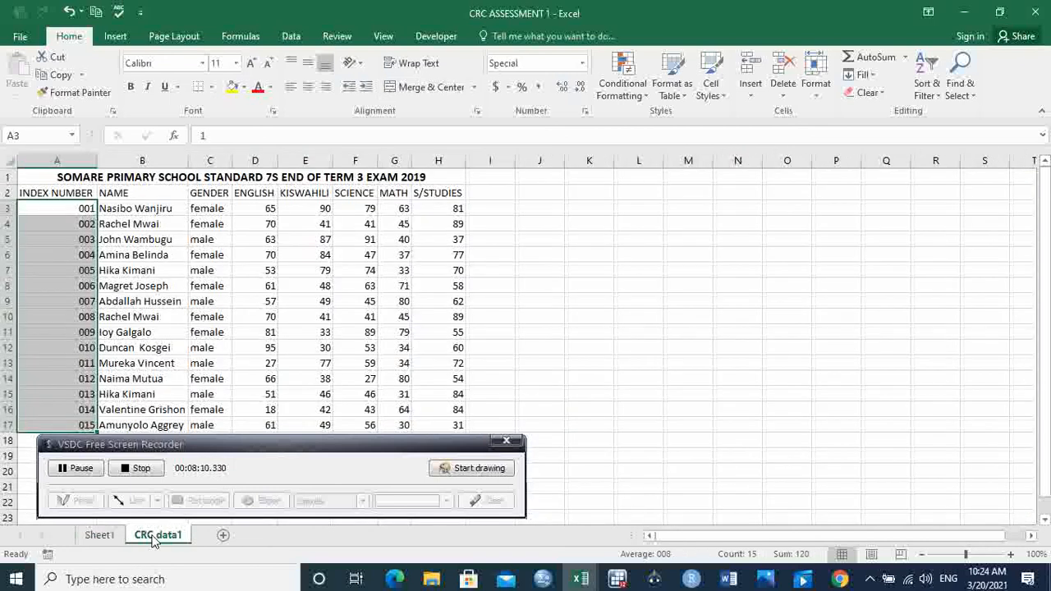
left_click(494, 195)
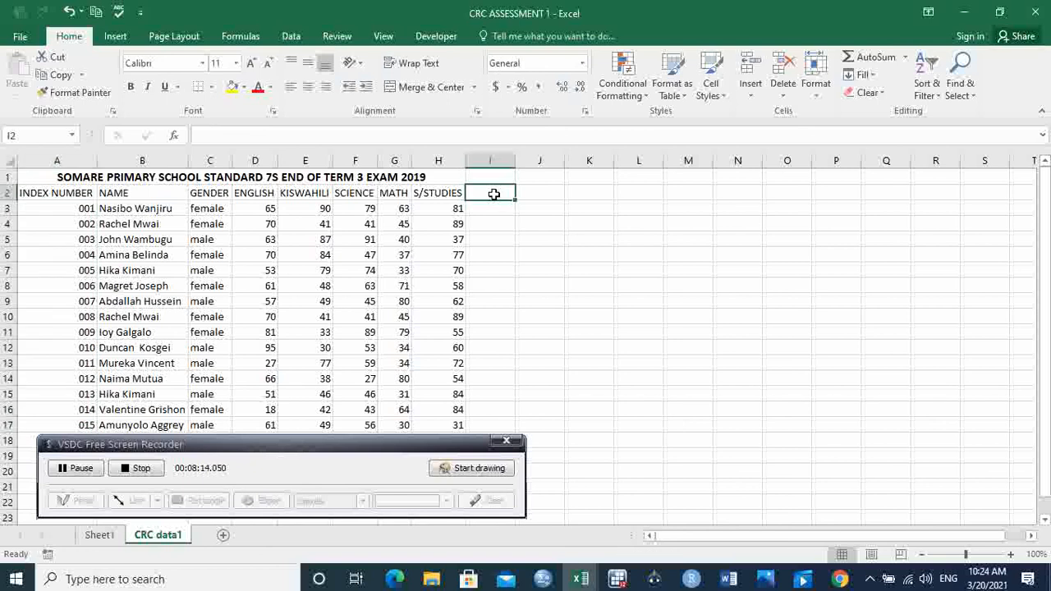
type("TOTA")
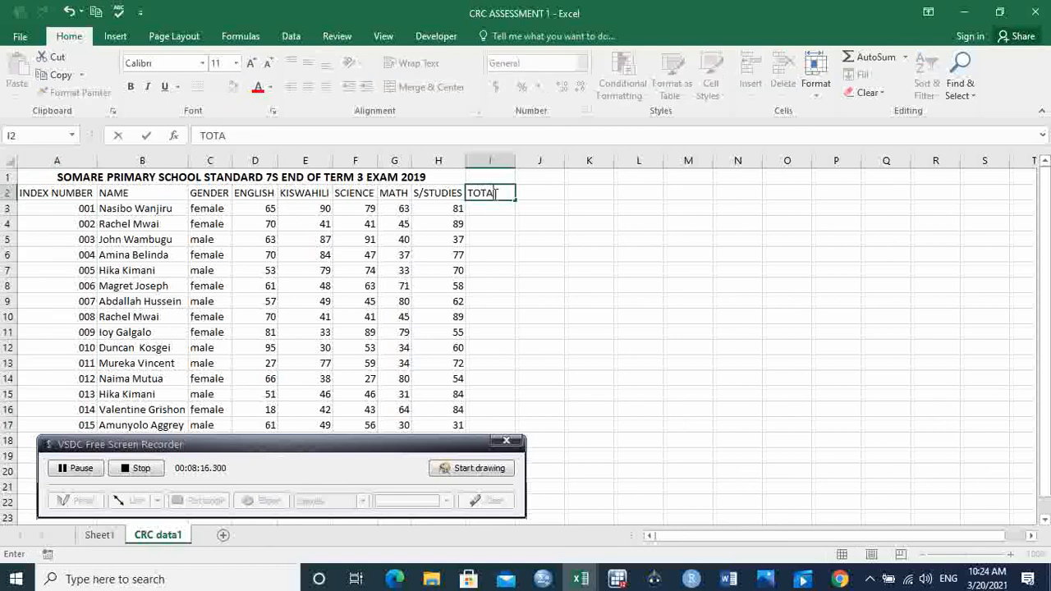
type("L MARKS")
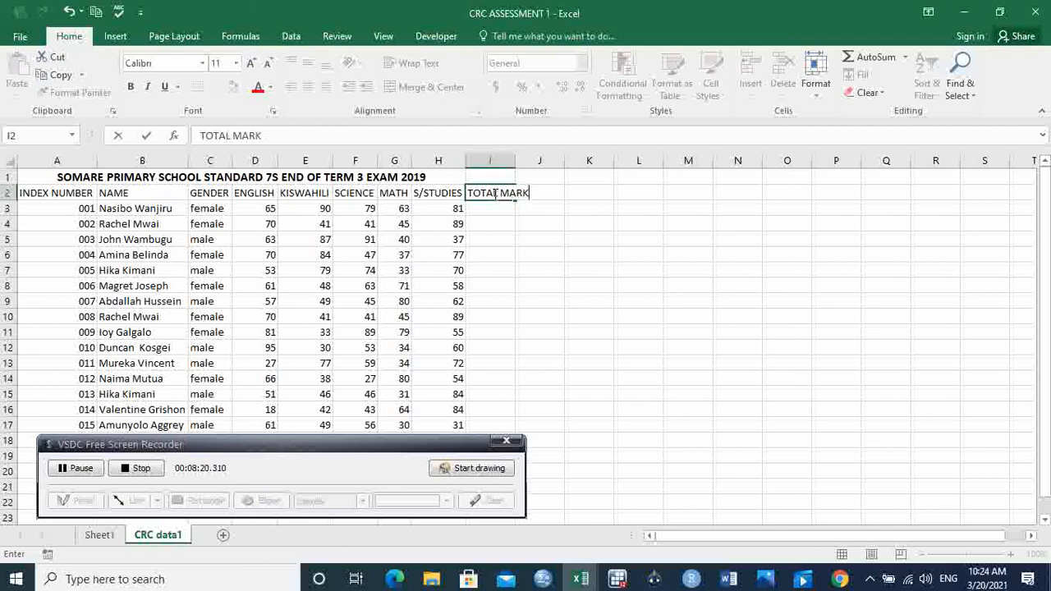
left_click(548, 226)
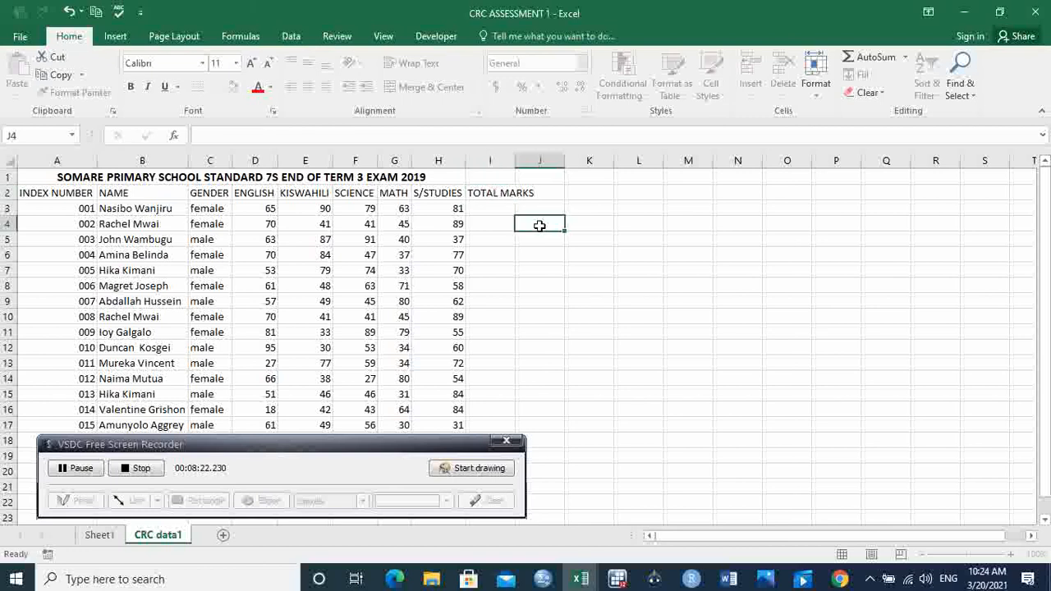
Step: Calculate the first student's total marks in I3 with the formula =SUM(D3:H3)
left_click(487, 212)
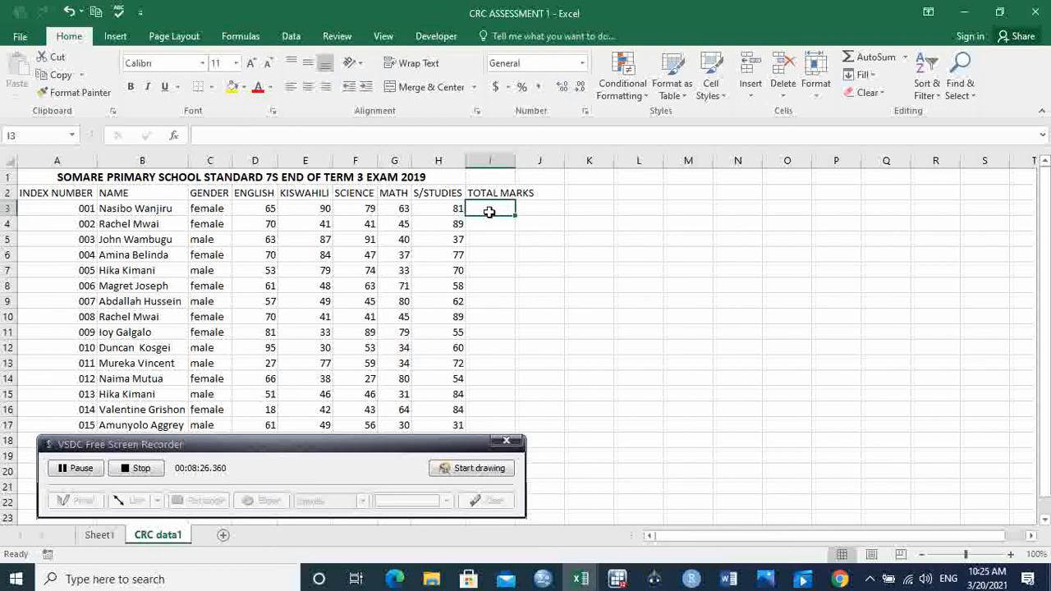
type("=")
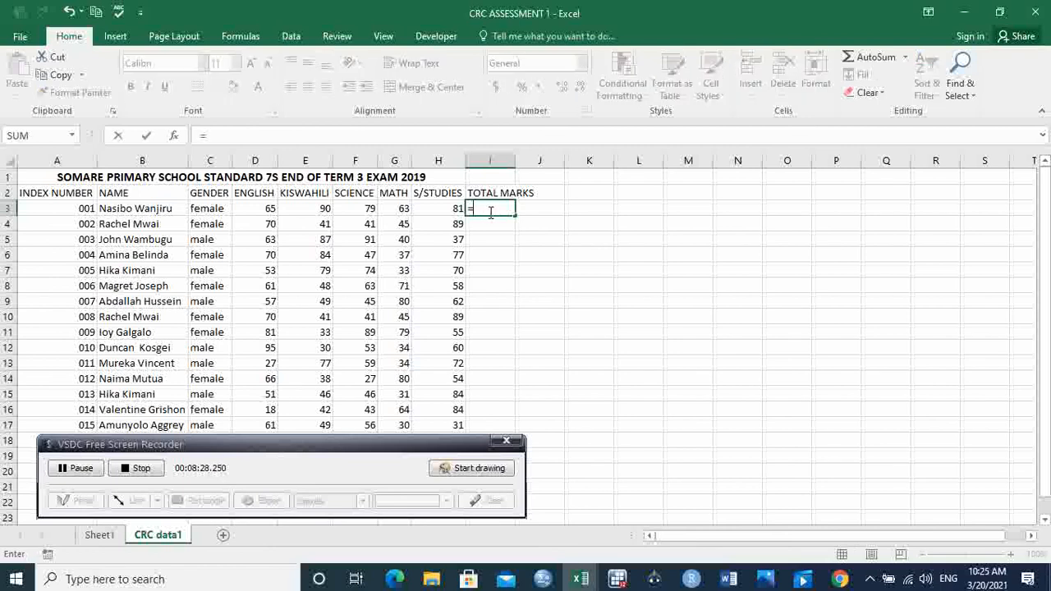
type("sum")
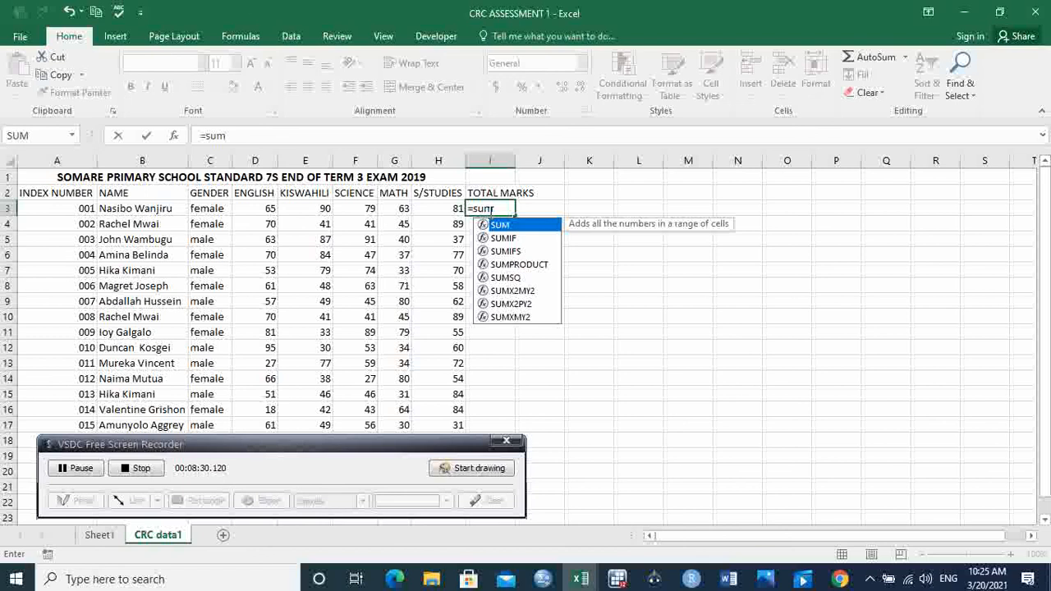
key("Tab")
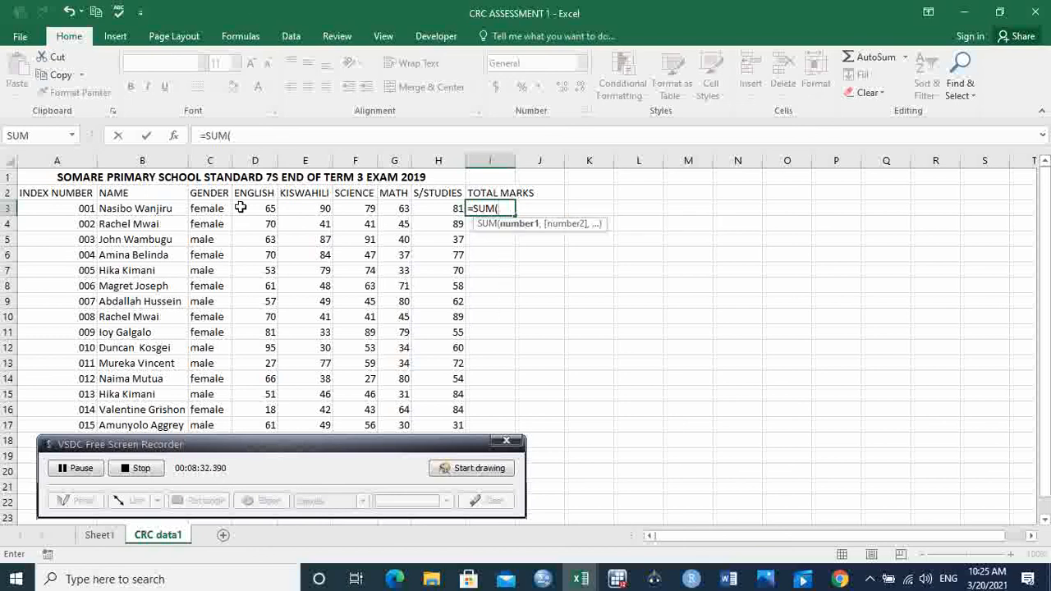
left_click_drag(256, 208, 433, 206)
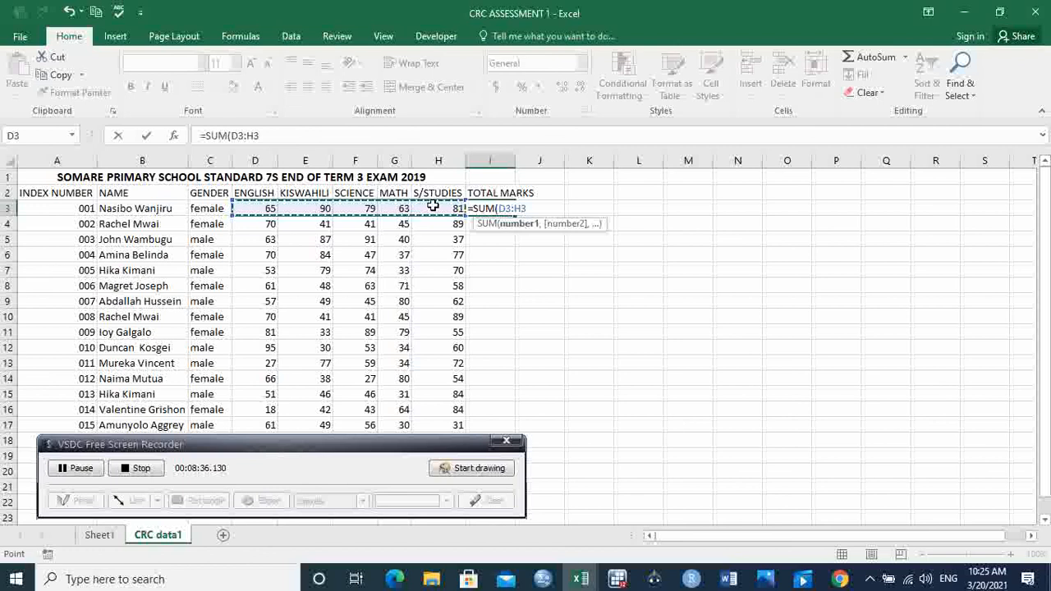
key("Return")
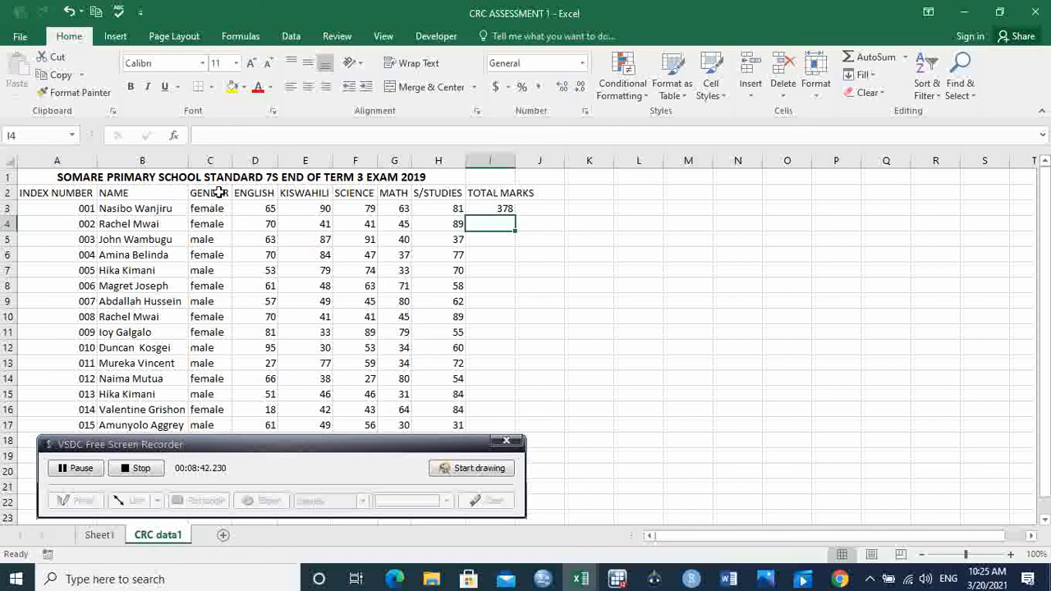
Step: AutoFit the widths of columns A to I and fill the total marks formula from I3 down to I17
left_click_drag(57, 161, 501, 160)
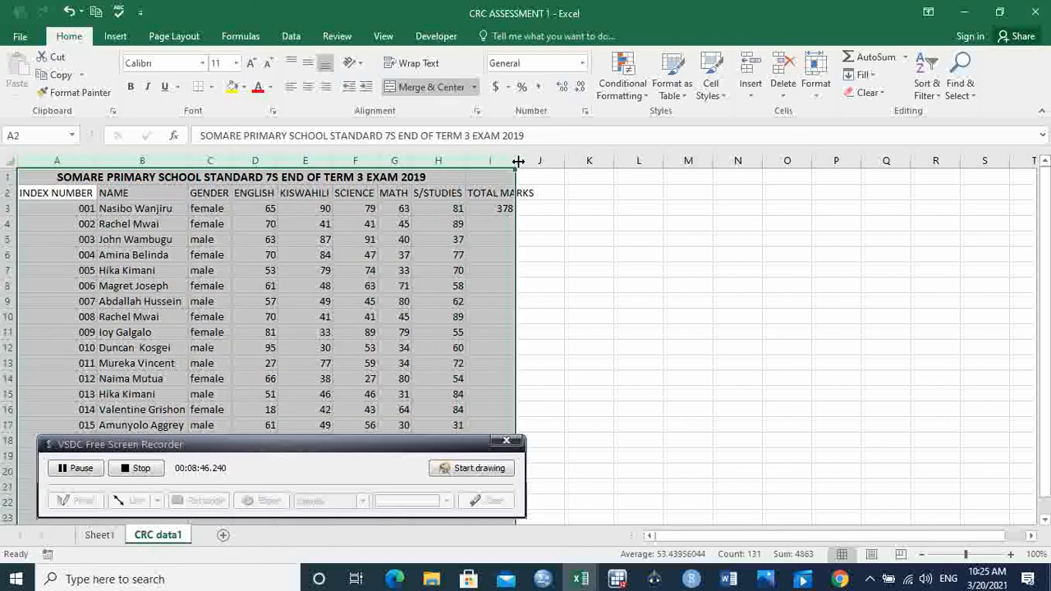
double_click(518, 160)
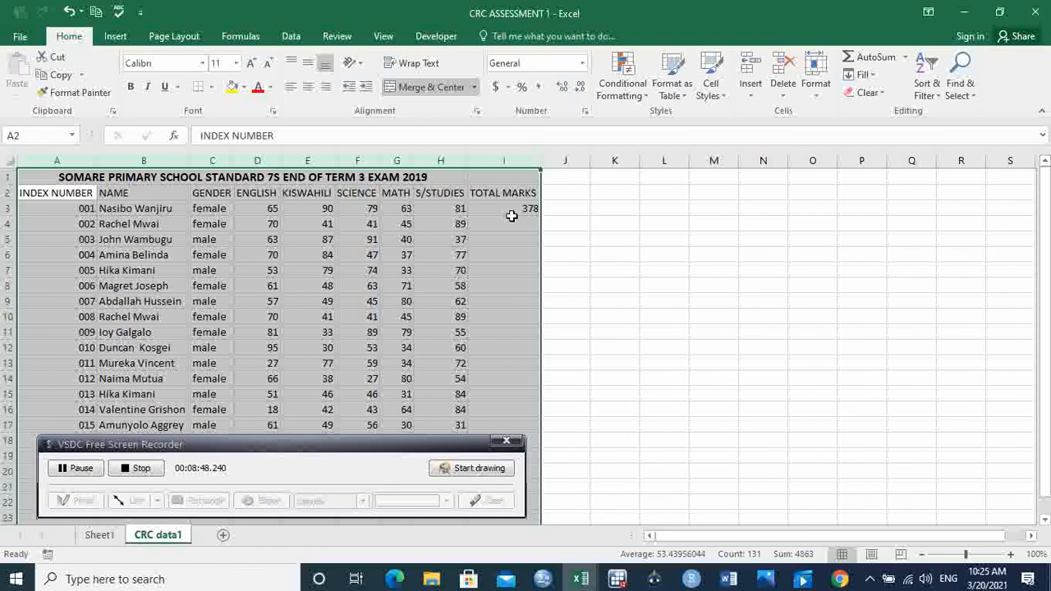
left_click(511, 210)
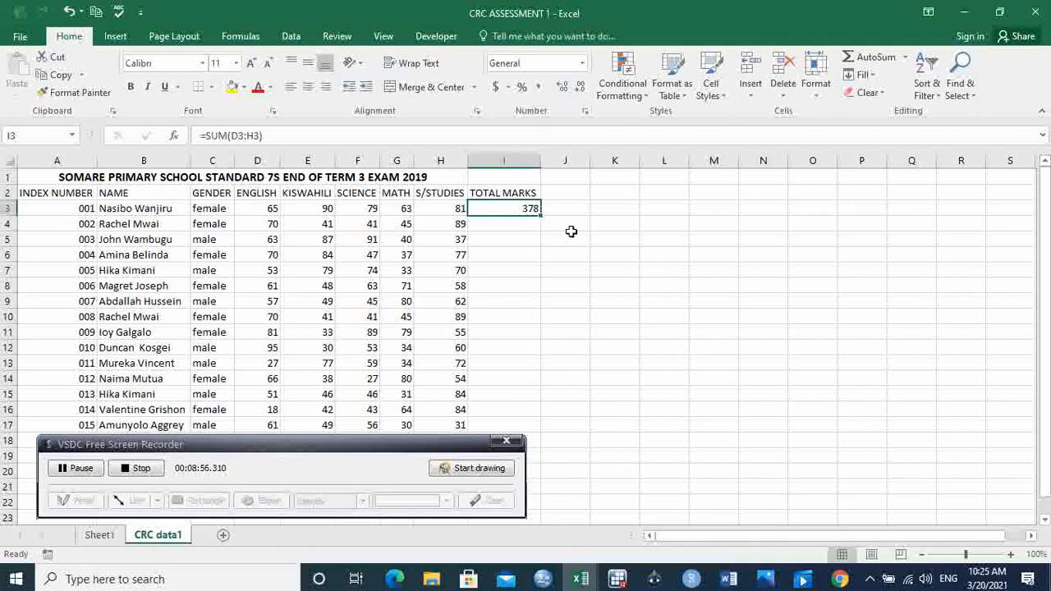
left_click_drag(540, 213, 535, 430)
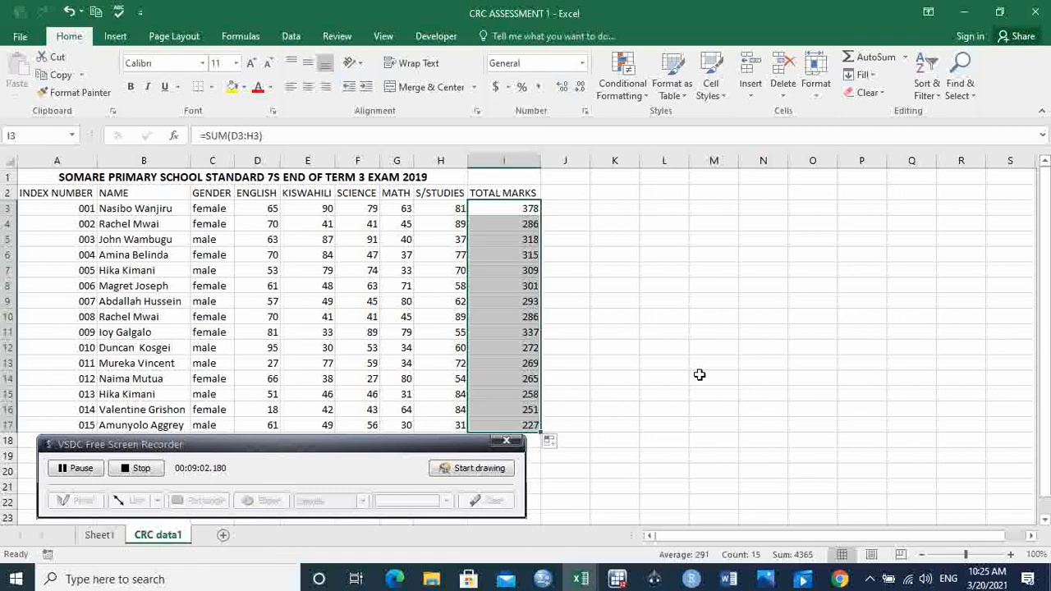